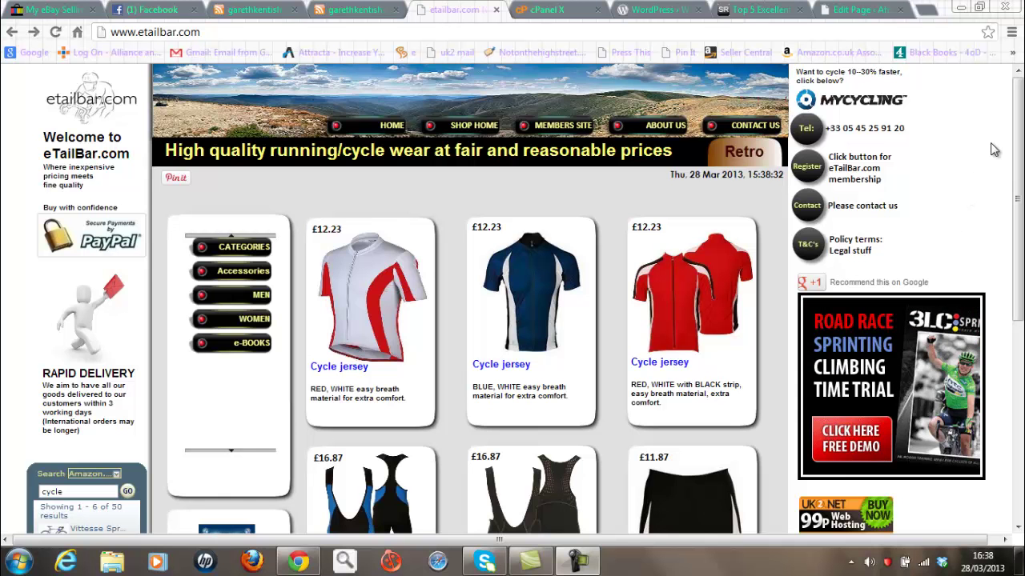
- Look through the cycle clothing products on the etailbar.com shop page and open the members site login
{"action": "left_click_drag", "start_coordinate": [1020, 148], "coordinate": [1021, 163]}
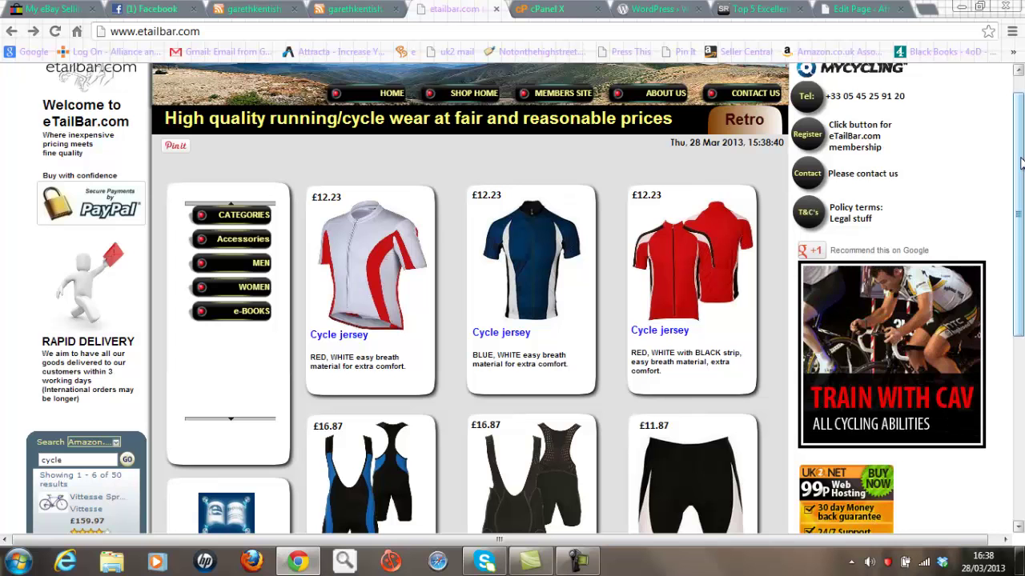
{"action": "left_click_drag", "start_coordinate": [1020, 162], "coordinate": [1021, 276]}
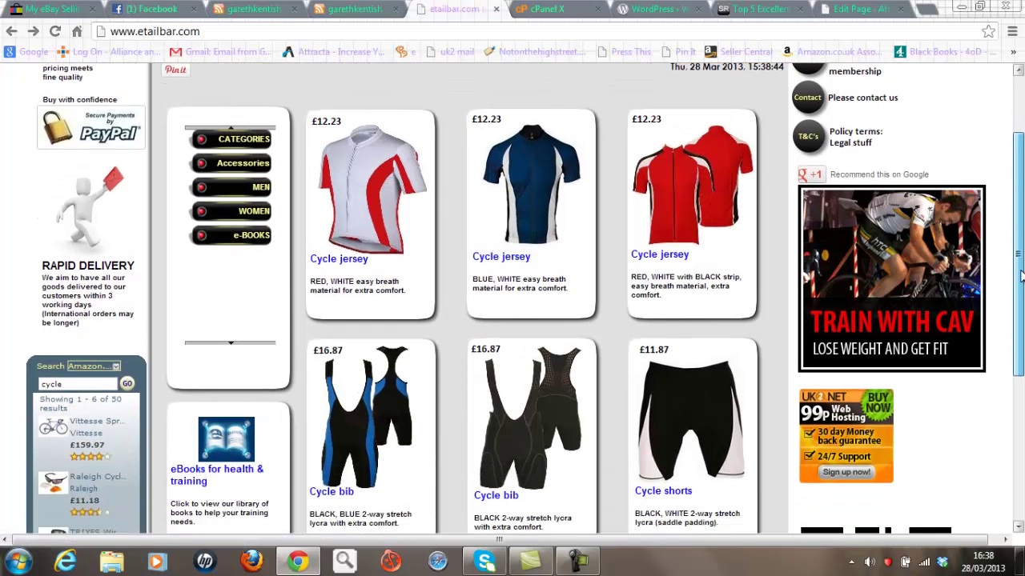
{"action": "scroll", "coordinate": [627, 158], "scroll_direction": "up", "scroll_amount": 2}
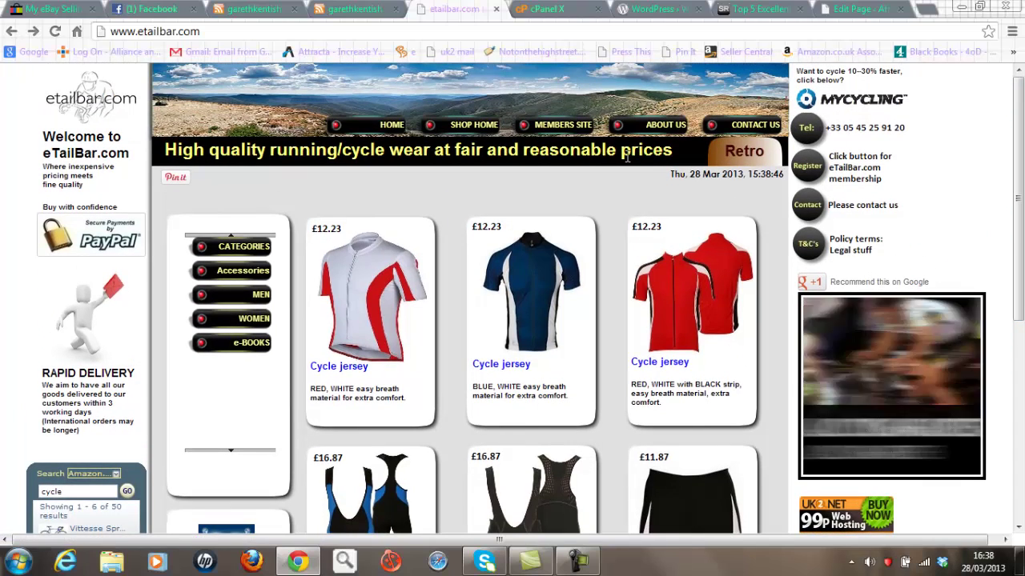
{"action": "left_click", "coordinate": [561, 128]}
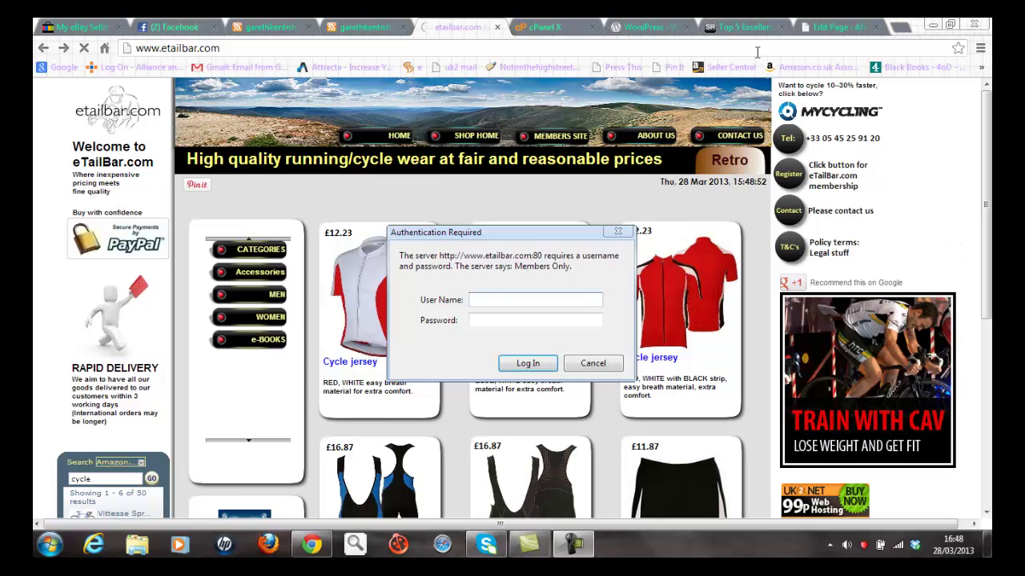
- Read the Six Revisions article on WordPress e-commerce plugins down to the WP e-commerce section
{"action": "left_click", "coordinate": [745, 29]}
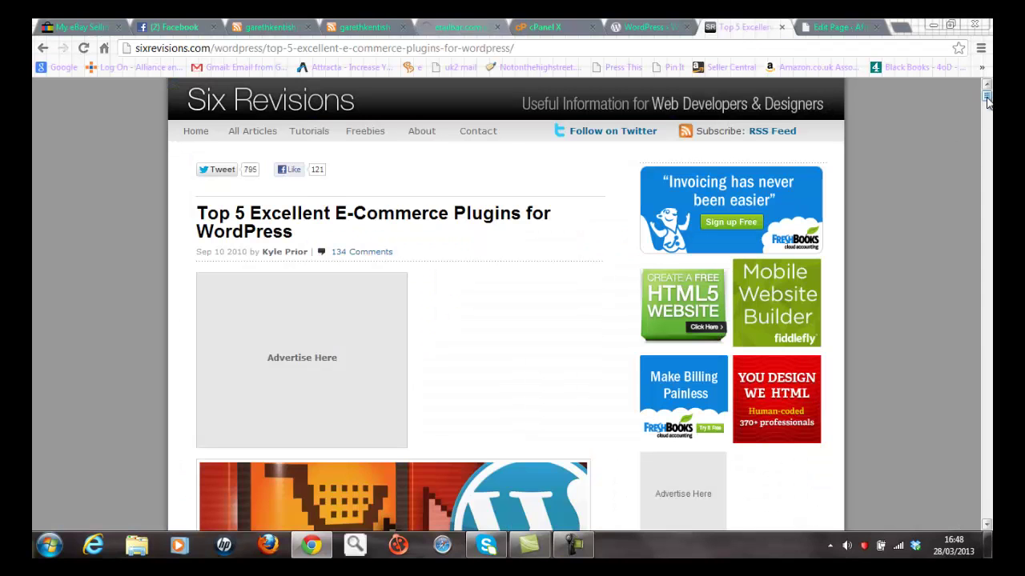
{"action": "left_click_drag", "start_coordinate": [987, 97], "coordinate": [983, 141]}
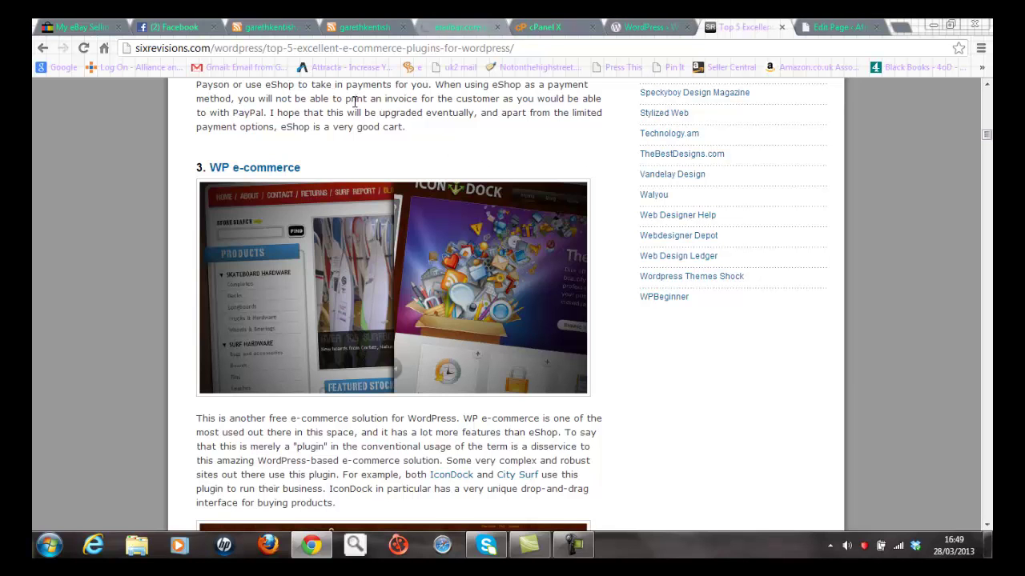
- View the personal blog's home page and its shop page, comparing the main web address with the /shop/ subdirectory address
{"action": "left_click", "coordinate": [347, 29]}
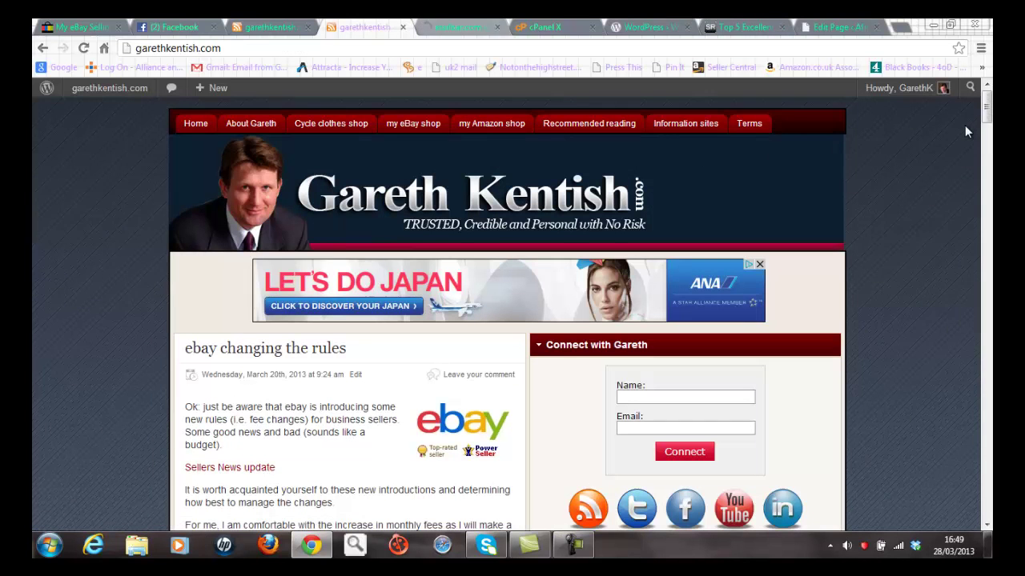
{"action": "mouse_move", "coordinate": [987, 112]}
{"action": "left_mouse_down"}
{"action": "mouse_move", "coordinate": [987, 125]}
{"action": "mouse_move", "coordinate": [988, 108]}
{"action": "left_mouse_up"}
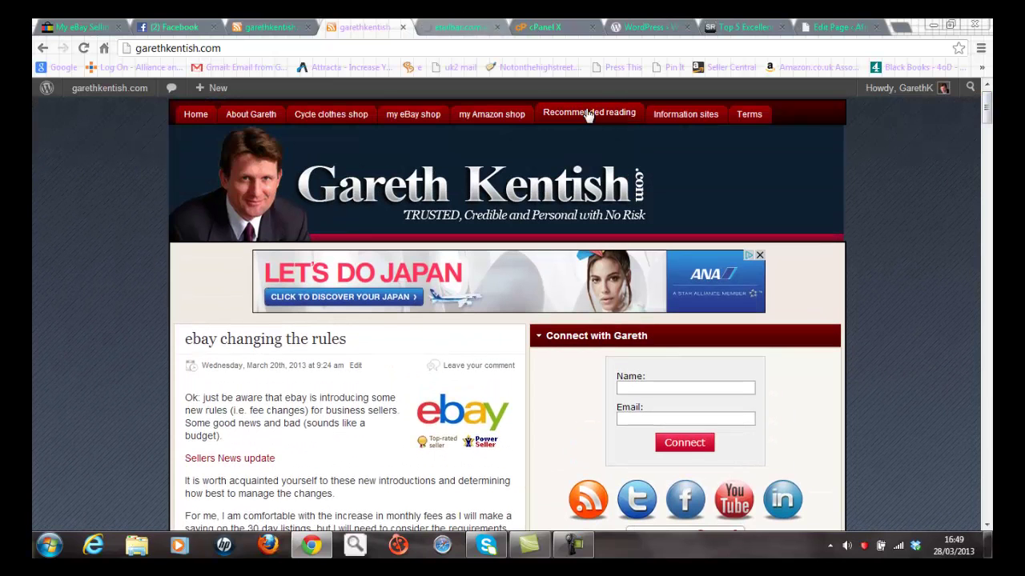
{"action": "left_click", "coordinate": [270, 27]}
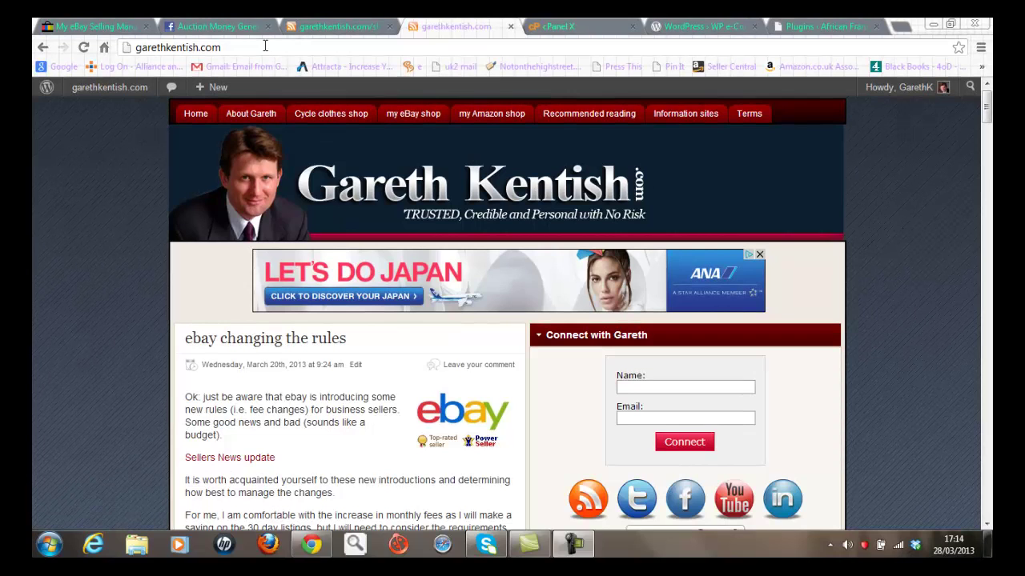
{"action": "left_click_drag", "start_coordinate": [221, 47], "coordinate": [133, 47]}
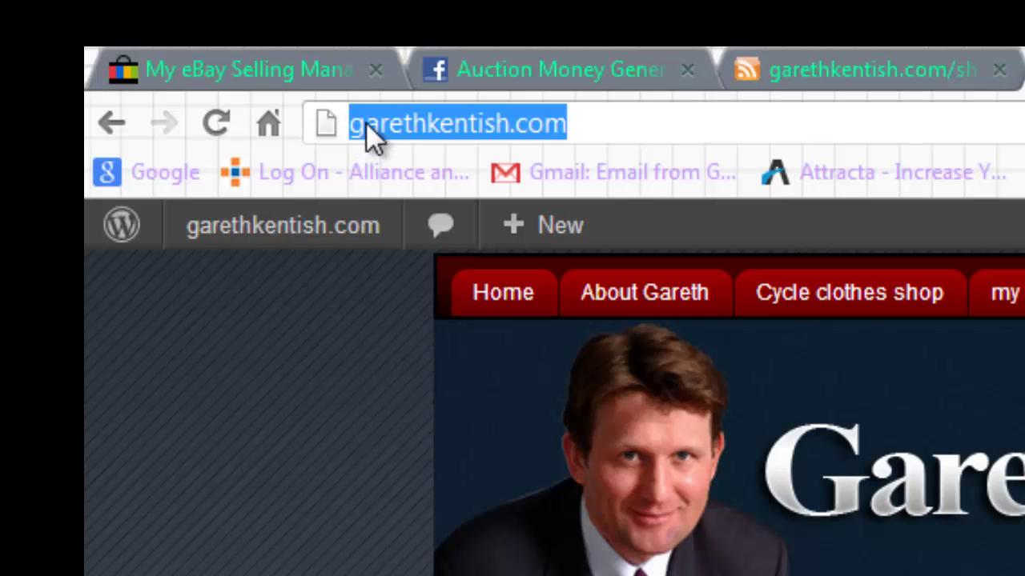
{"action": "left_click", "coordinate": [812, 64]}
{"action": "left_click", "coordinate": [688, 124]}
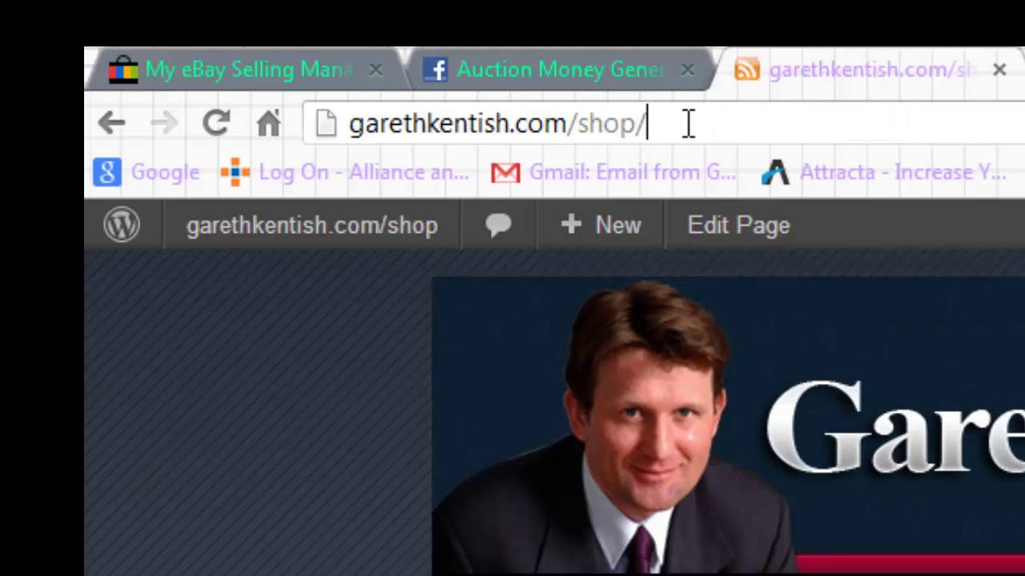
{"action": "left_click_drag", "start_coordinate": [640, 125], "coordinate": [339, 124]}
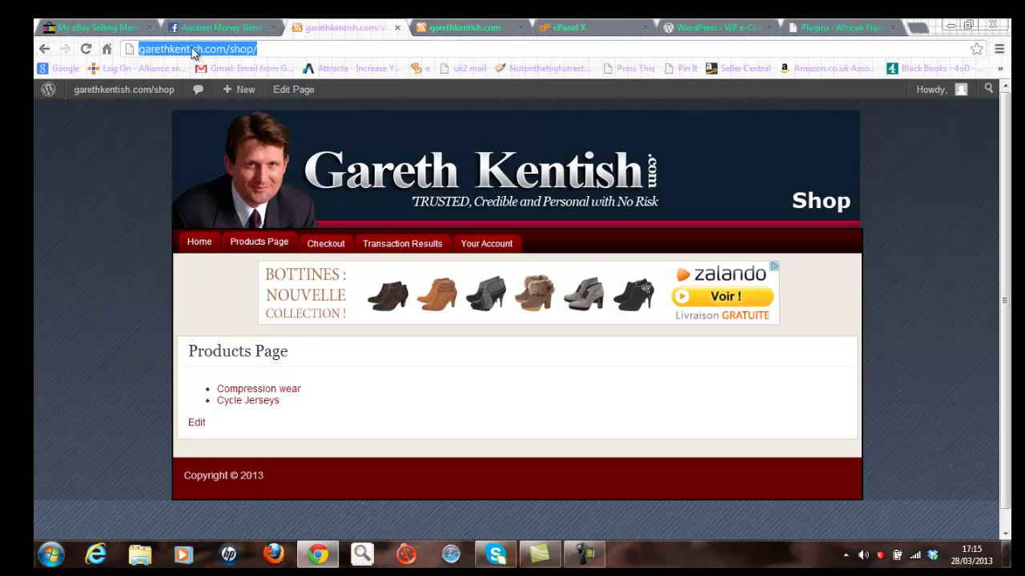
- Open Softaculous from the Software/Services section of the hosting account's cPanel
{"action": "left_click", "coordinate": [567, 27]}
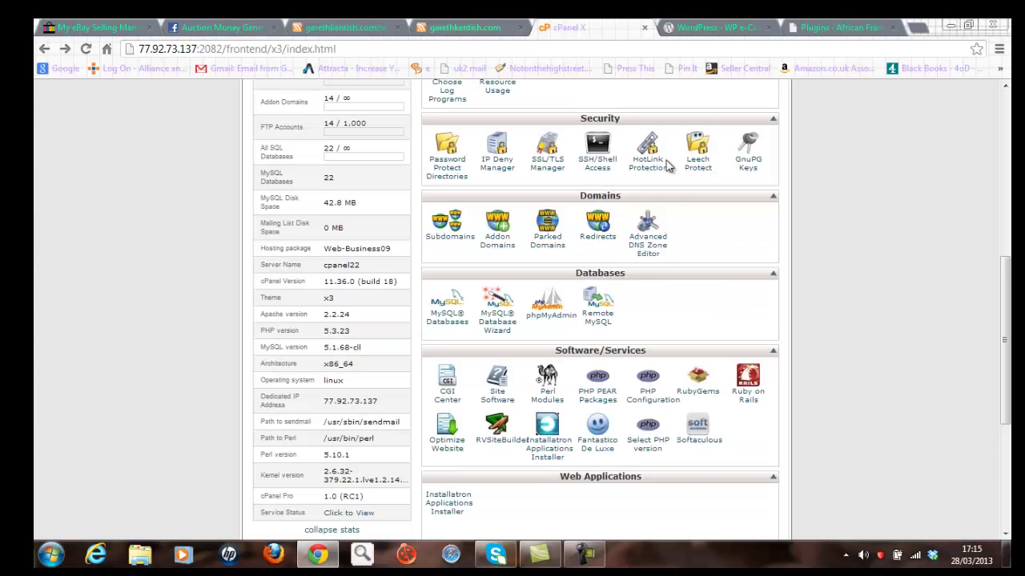
{"action": "scroll", "coordinate": [826, 258], "scroll_direction": "up", "scroll_amount": 4}
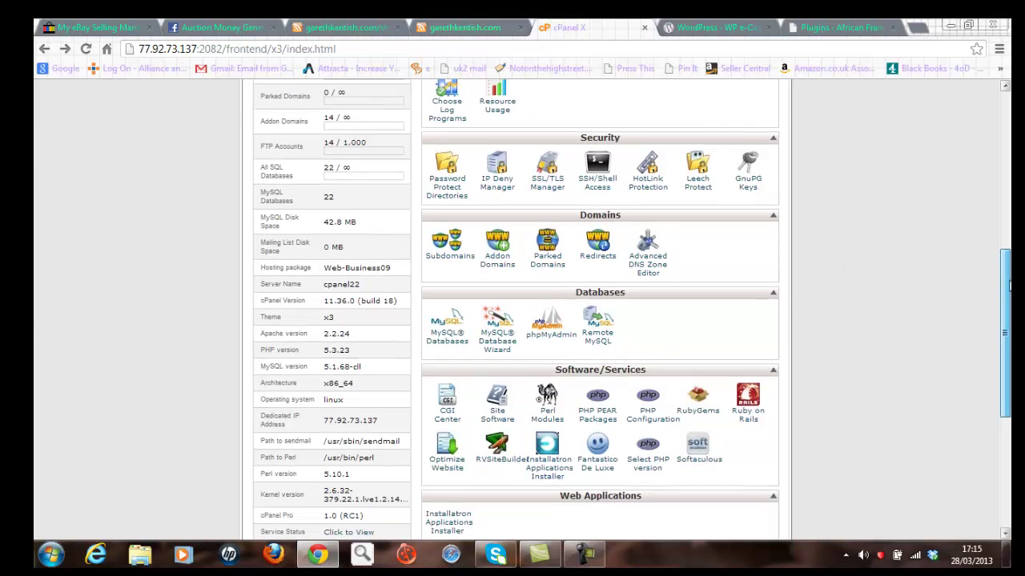
{"action": "scroll", "coordinate": [826, 257], "scroll_direction": "up", "scroll_amount": 2}
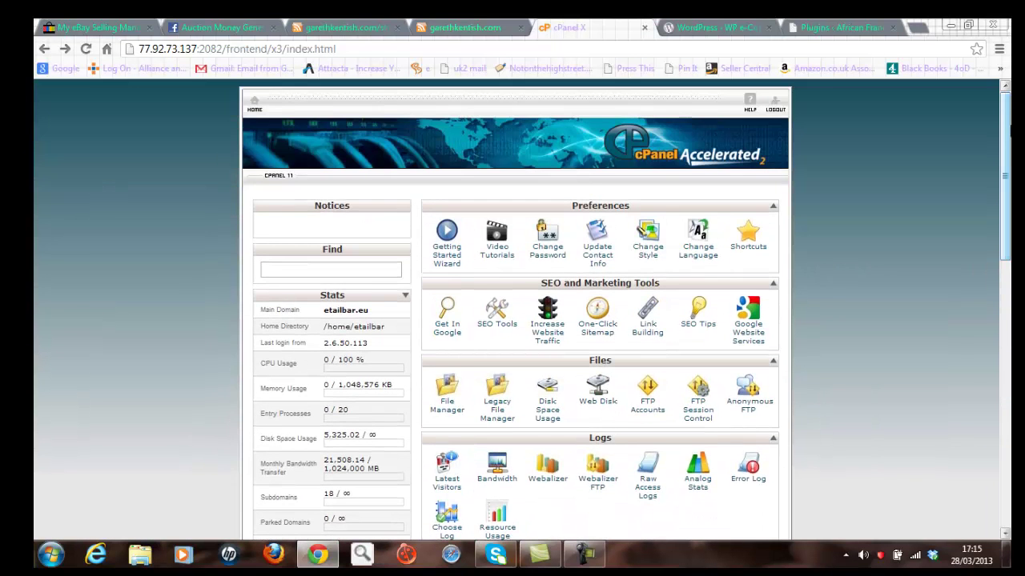
{"action": "left_click_drag", "start_coordinate": [1010, 131], "coordinate": [1006, 317]}
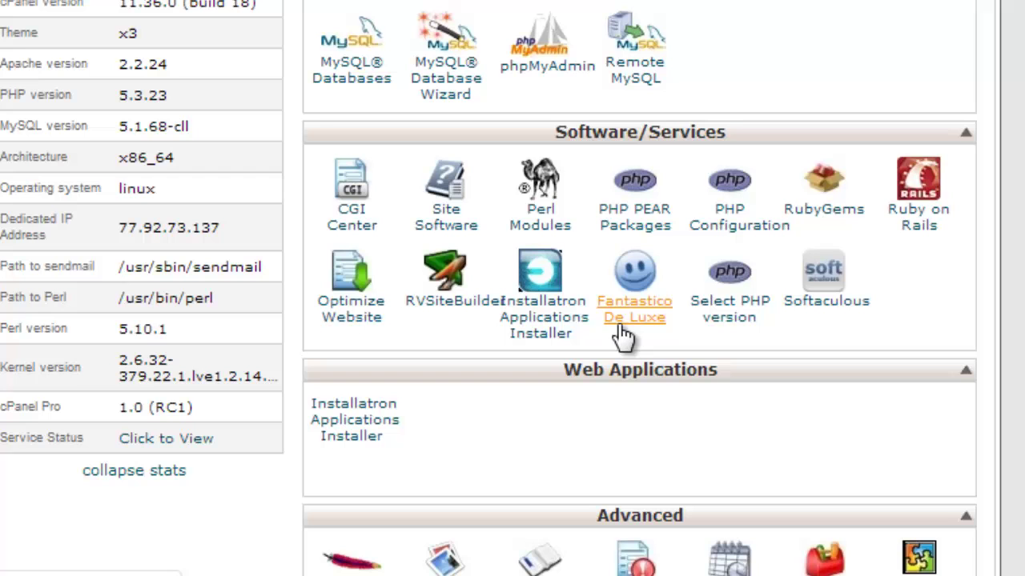
{"action": "left_click", "coordinate": [817, 314]}
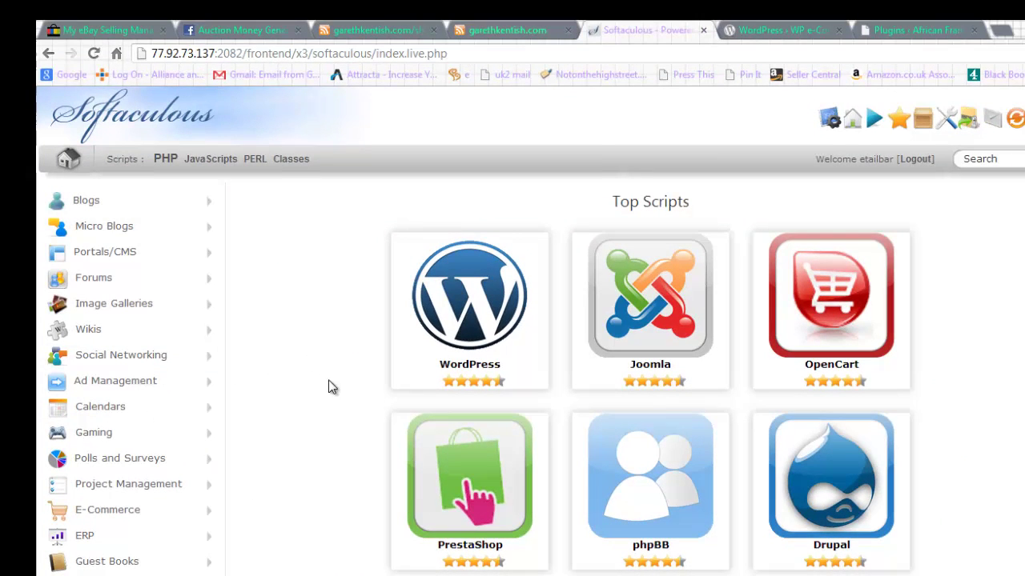
- Start a WordPress installation on the personal blog's .com domain and set the installation directory to shop
{"action": "mouse_move", "coordinate": [478, 328]}
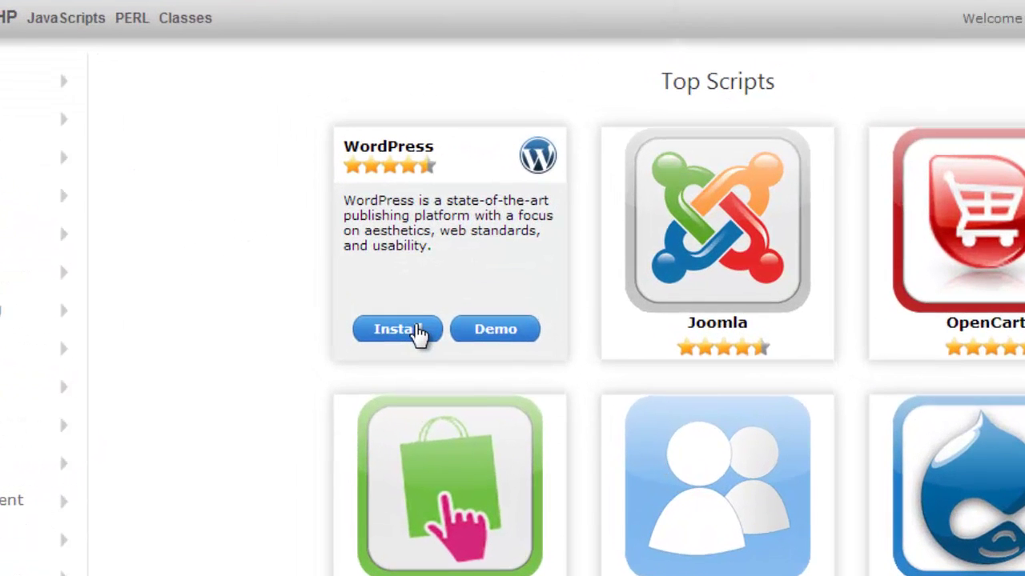
{"action": "left_click", "coordinate": [417, 332]}
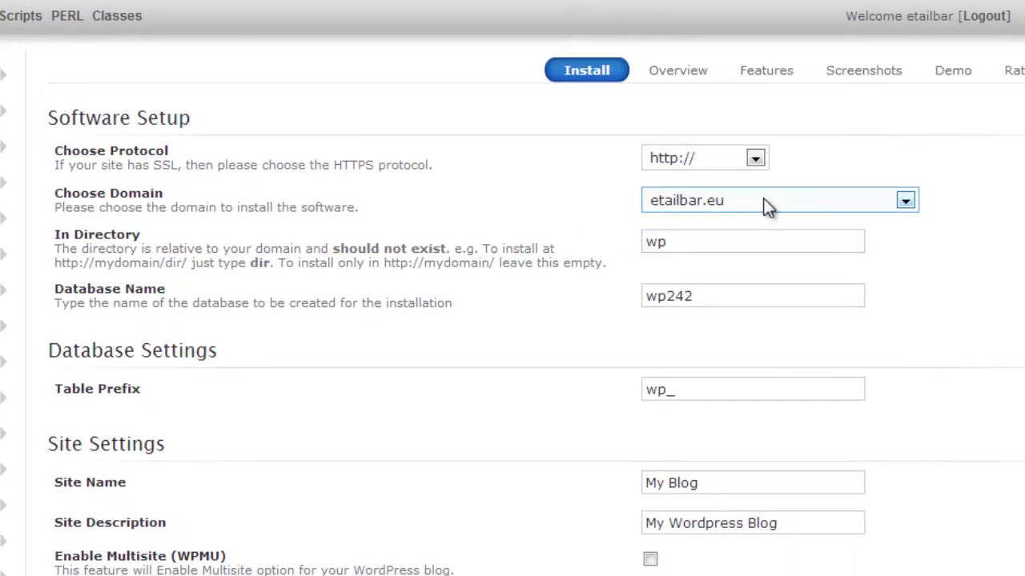
{"action": "left_click", "coordinate": [904, 202]}
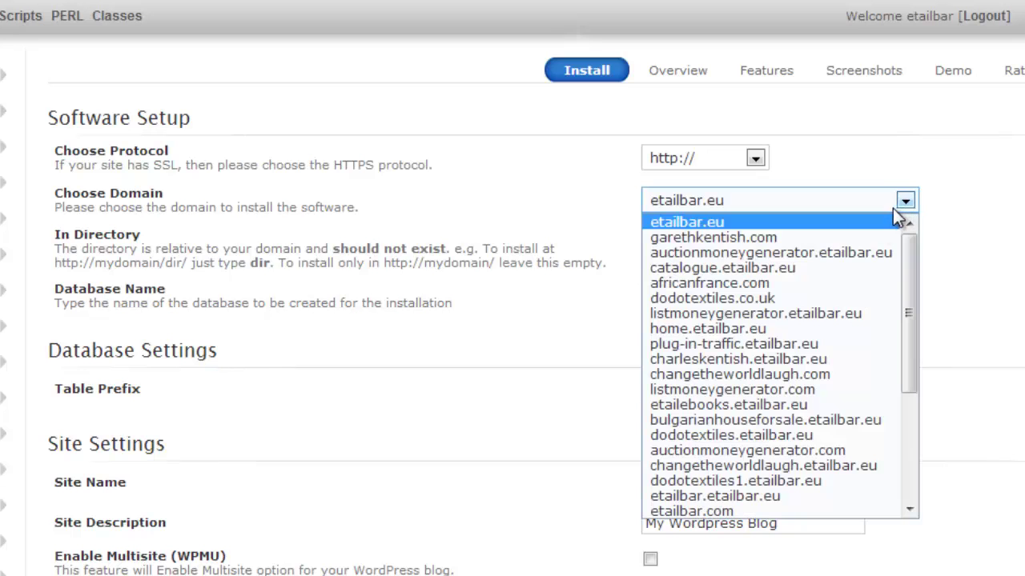
{"action": "left_click", "coordinate": [803, 237]}
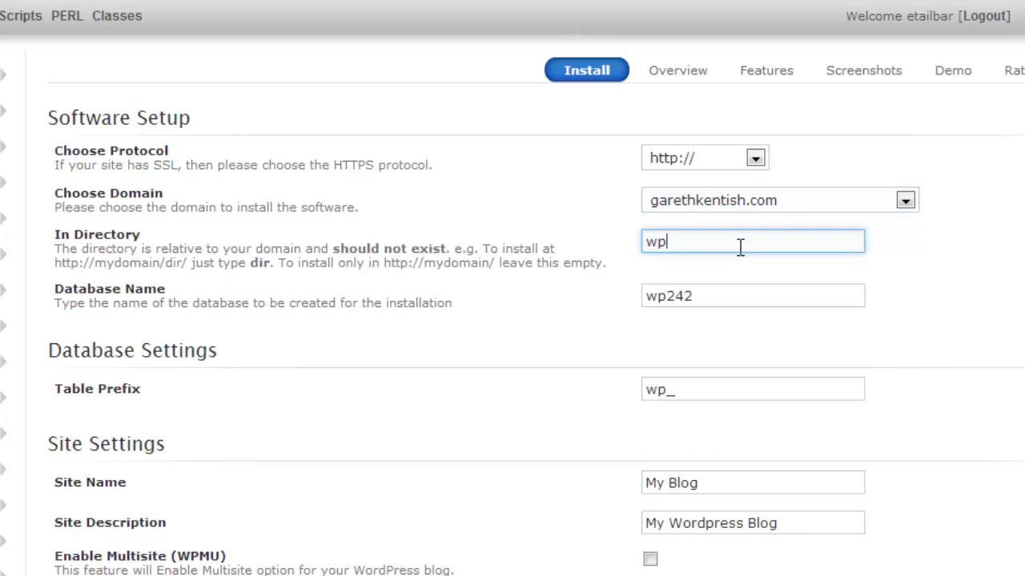
{"action": "left_click_drag", "start_coordinate": [738, 245], "coordinate": [639, 242]}
{"action": "type", "text": "shop"}
{"action": "left_click", "coordinate": [707, 296]}
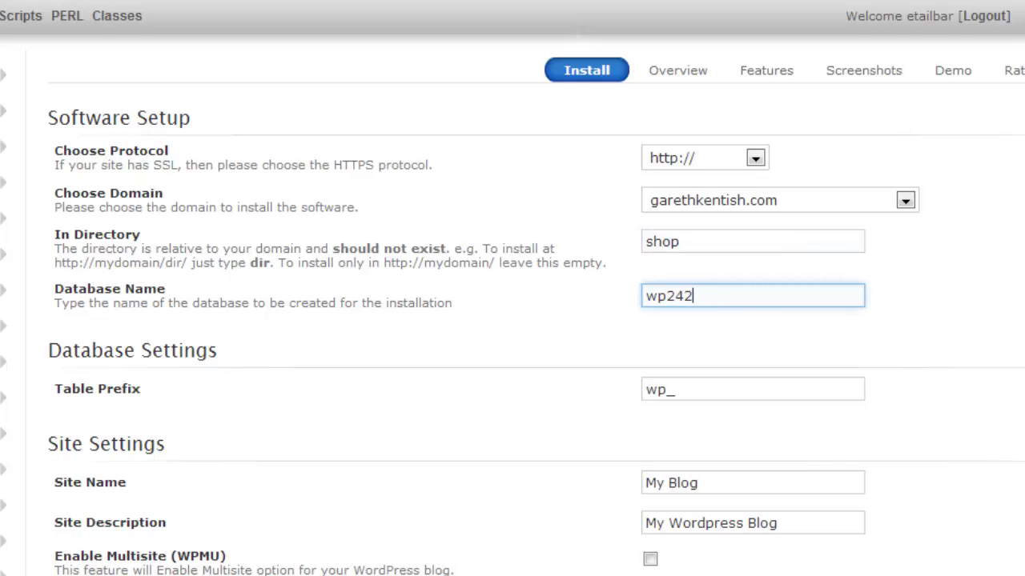
- Replace the default site name and site description with short titles naming it as the owner's shop
{"action": "scroll", "coordinate": [840, 304], "scroll_direction": "down", "scroll_amount": 5}
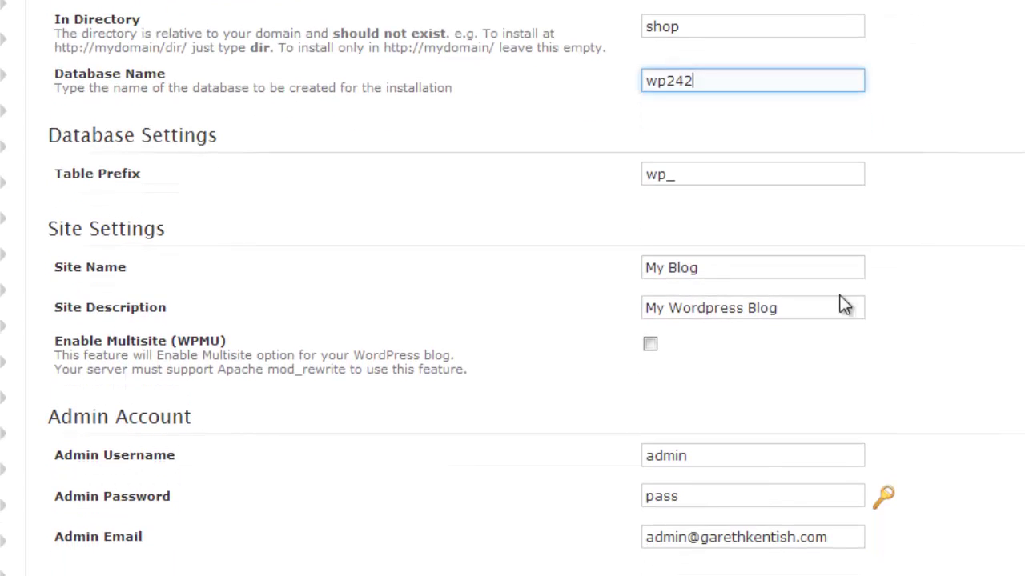
{"action": "left_click_drag", "start_coordinate": [755, 267], "coordinate": [496, 262]}
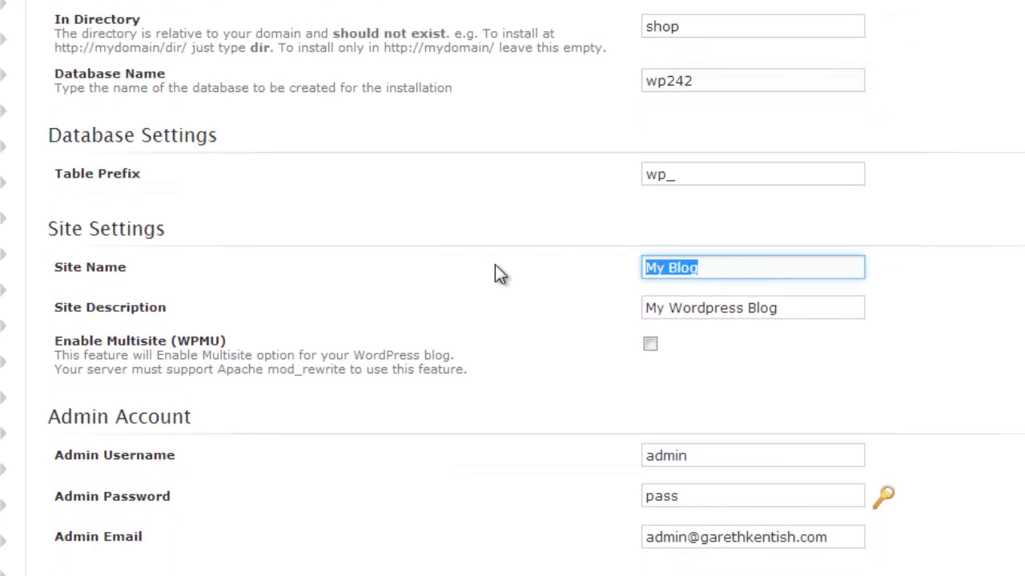
{"action": "type", "text": "garet"}
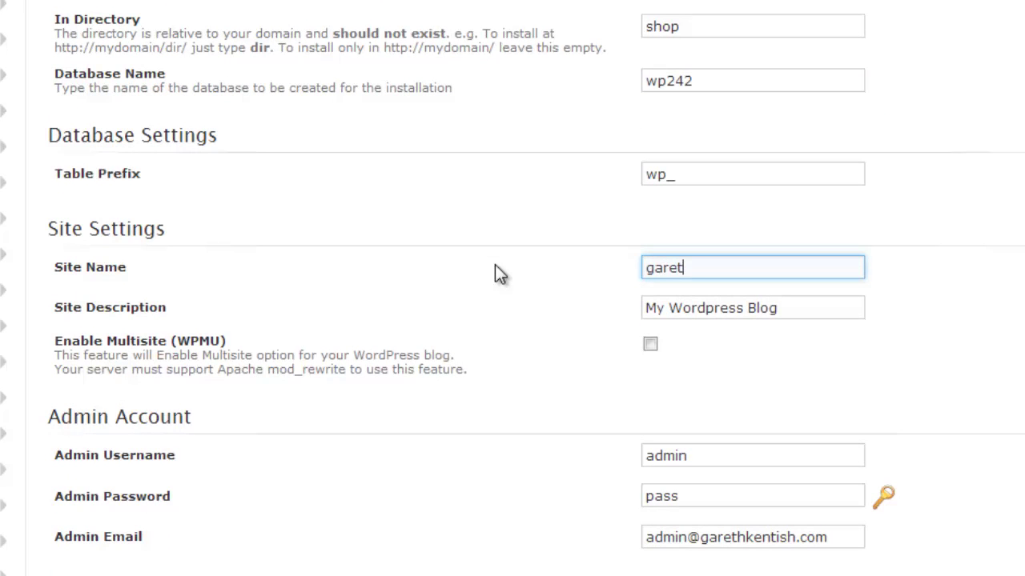
{"action": "type", "text": "hs sho[p"}
{"action": "left_click_drag", "start_coordinate": [793, 307], "coordinate": [598, 314]}
{"action": "type", "text": "gar"}
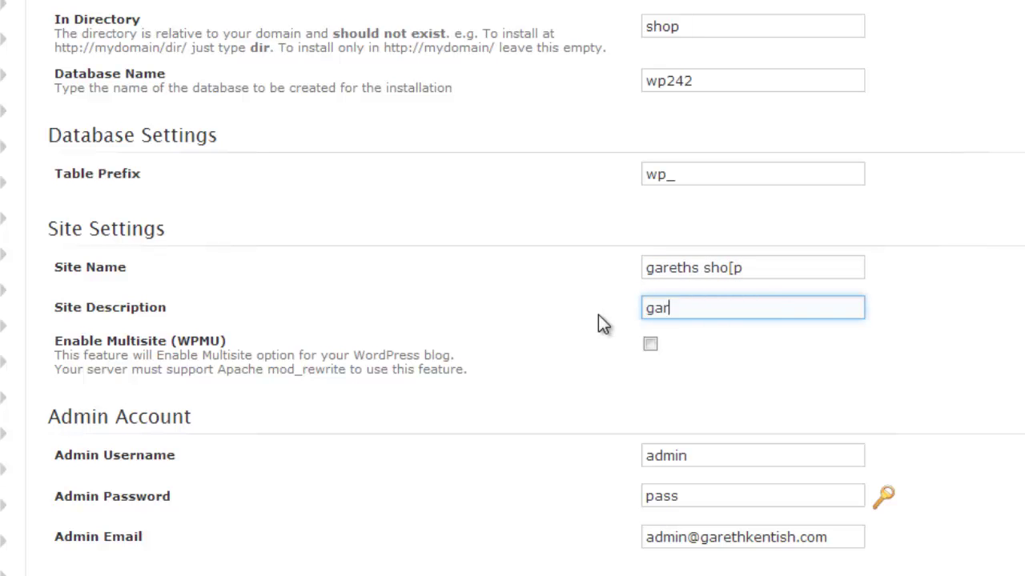
{"action": "type", "text": "eth shop"}
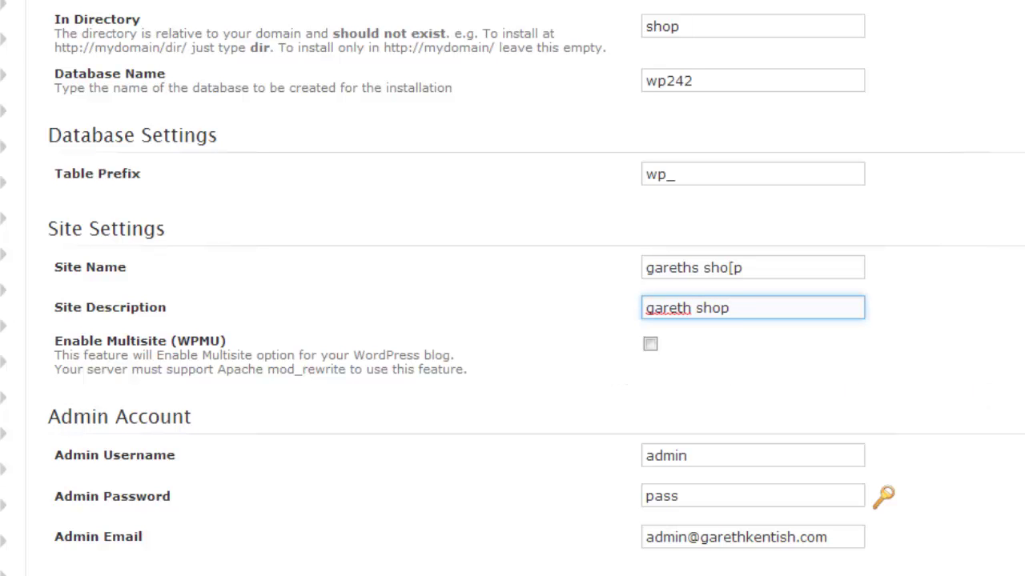
- Review the Admin Account section's username, password and email fields
{"action": "scroll", "coordinate": [811, 280], "scroll_direction": "down", "scroll_amount": 3}
{"action": "left_click", "coordinate": [787, 297]}
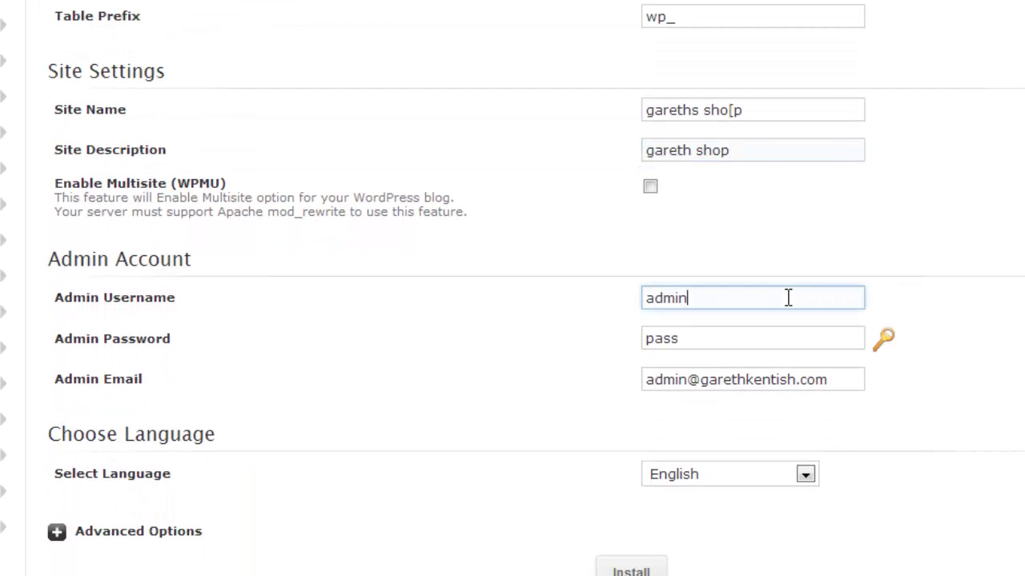
{"action": "left_click", "coordinate": [767, 335]}
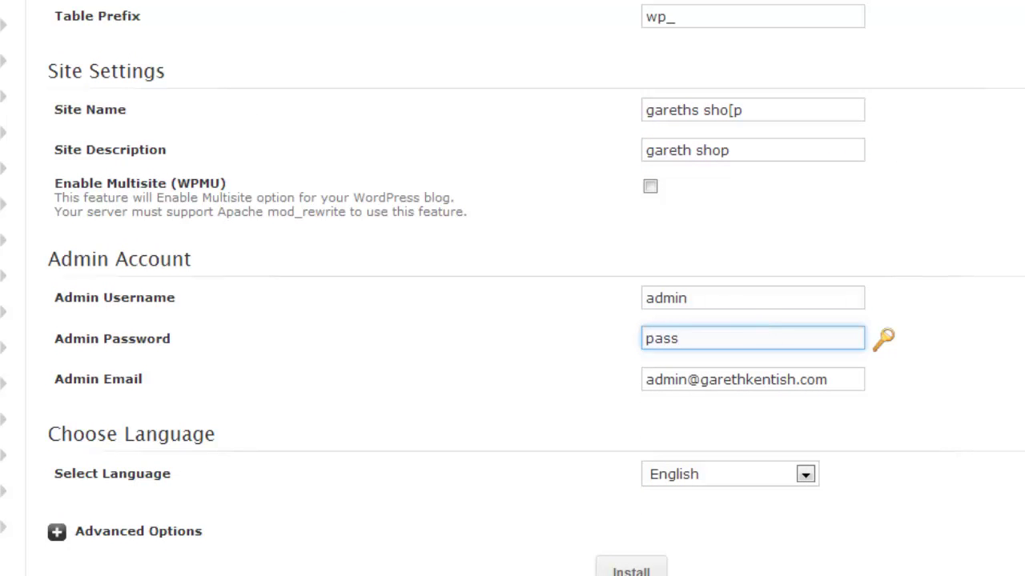
{"action": "scroll", "coordinate": [767, 334], "scroll_direction": "down", "scroll_amount": 1}
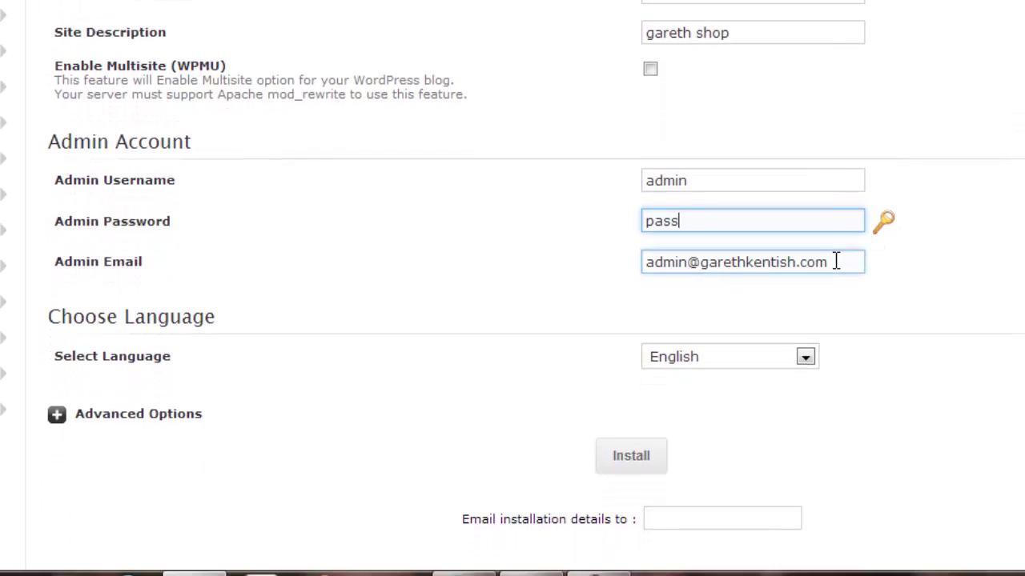
{"action": "left_click_drag", "start_coordinate": [837, 305], "coordinate": [558, 306]}
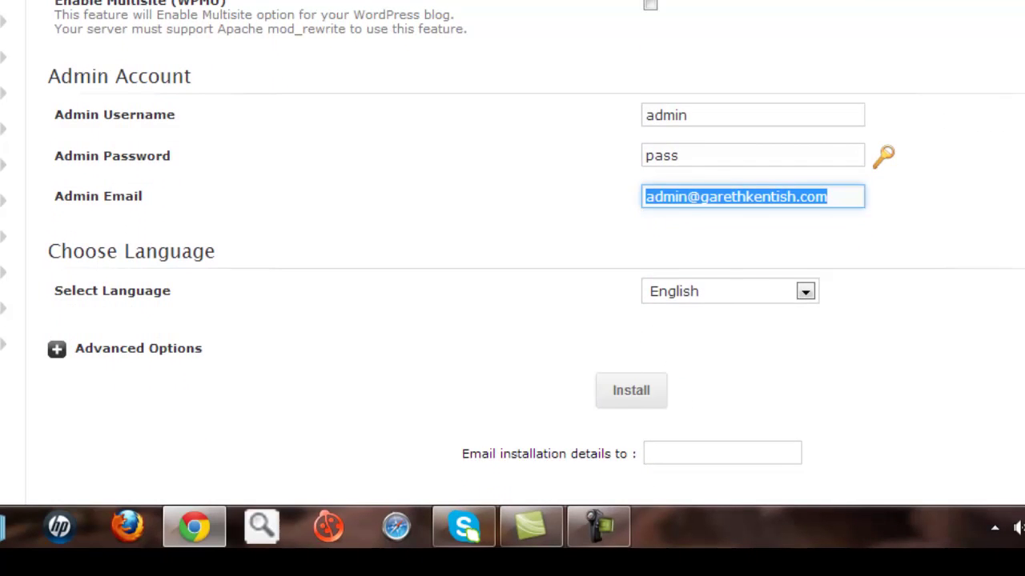
- Enter the placeholder text jjjjjjjj as the recipient for the installation details and select it
{"action": "scroll", "coordinate": [512, 240], "scroll_direction": "down", "scroll_amount": 2}
{"action": "left_click", "coordinate": [728, 321]}
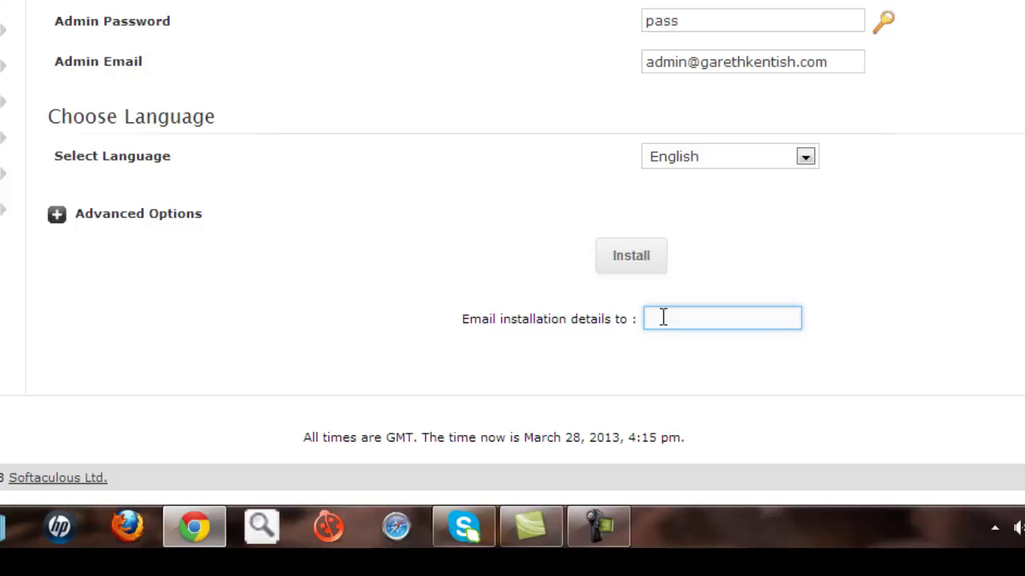
{"action": "type", "text": "jjjjjjjj"}
{"action": "left_click_drag", "start_coordinate": [694, 326], "coordinate": [633, 327]}
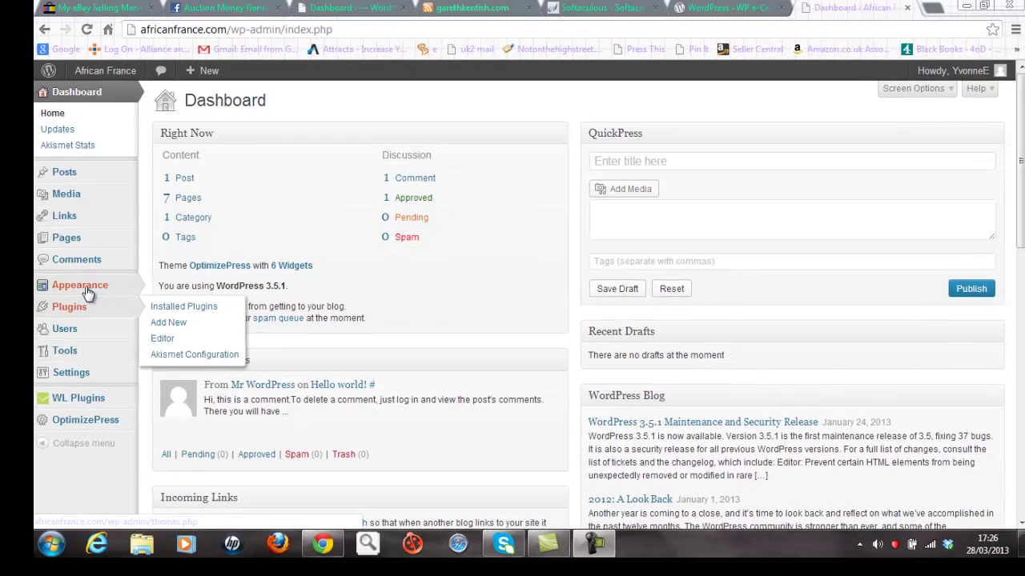
- Open the theme installation page in the African France WordPress dashboard
{"action": "mouse_move", "coordinate": [77, 295]}
{"action": "left_click", "coordinate": [162, 298]}
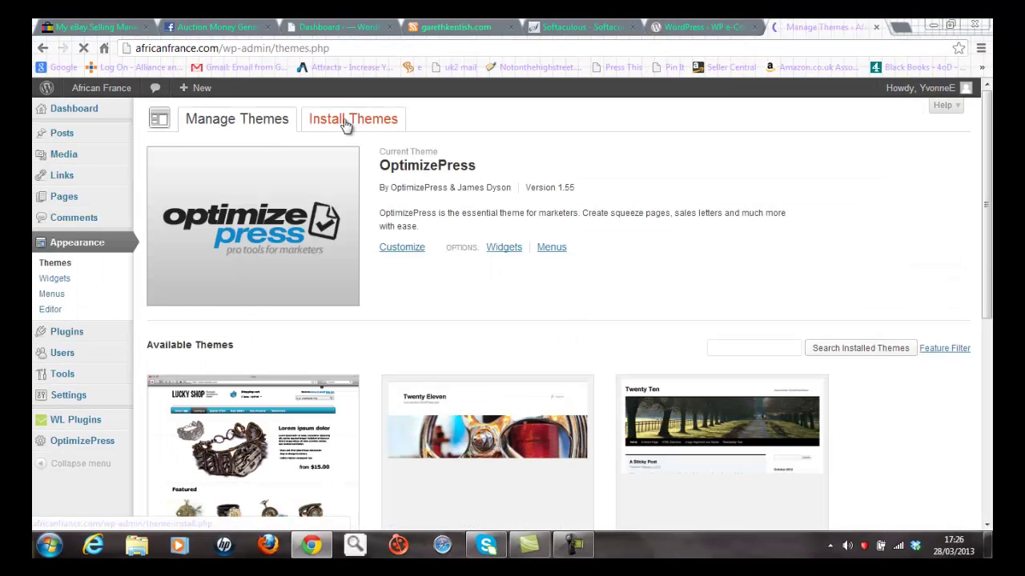
{"action": "left_click", "coordinate": [345, 125]}
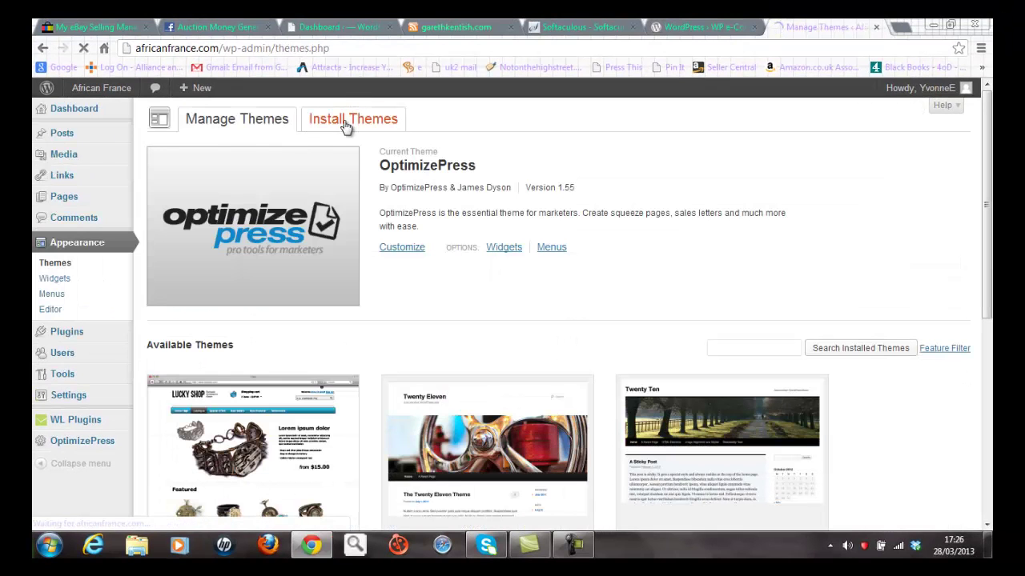
- Choose flexibility3 (2).zip from the Downloads folder as the theme file to upload
{"action": "left_click", "coordinate": [205, 151]}
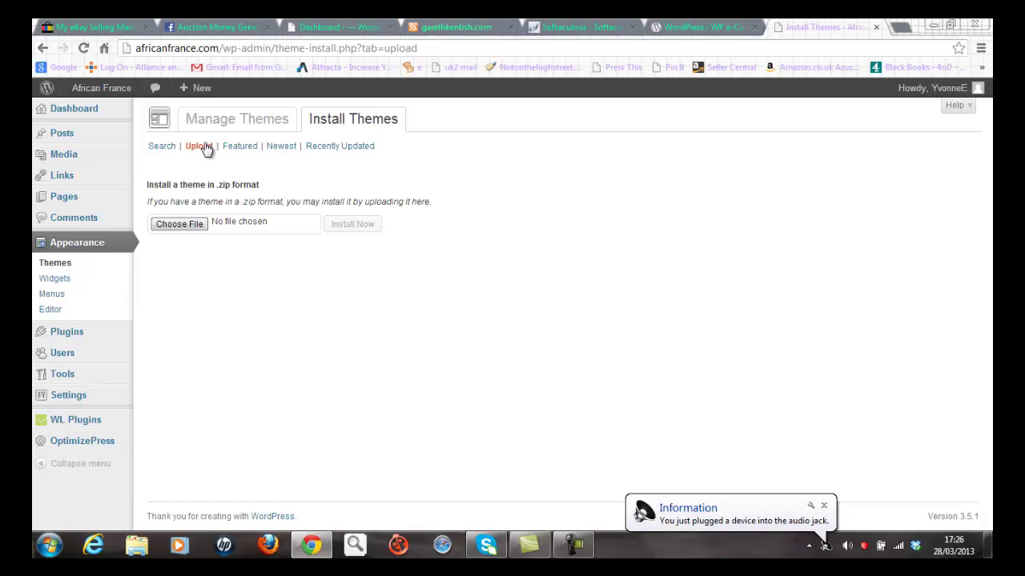
{"action": "left_click", "coordinate": [195, 225]}
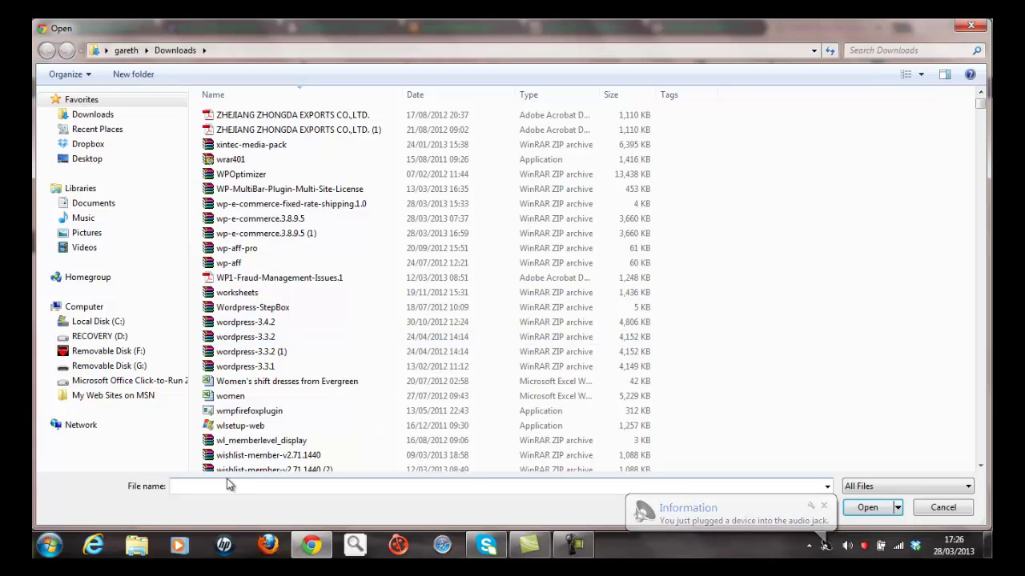
{"action": "type", "text": "flex"}
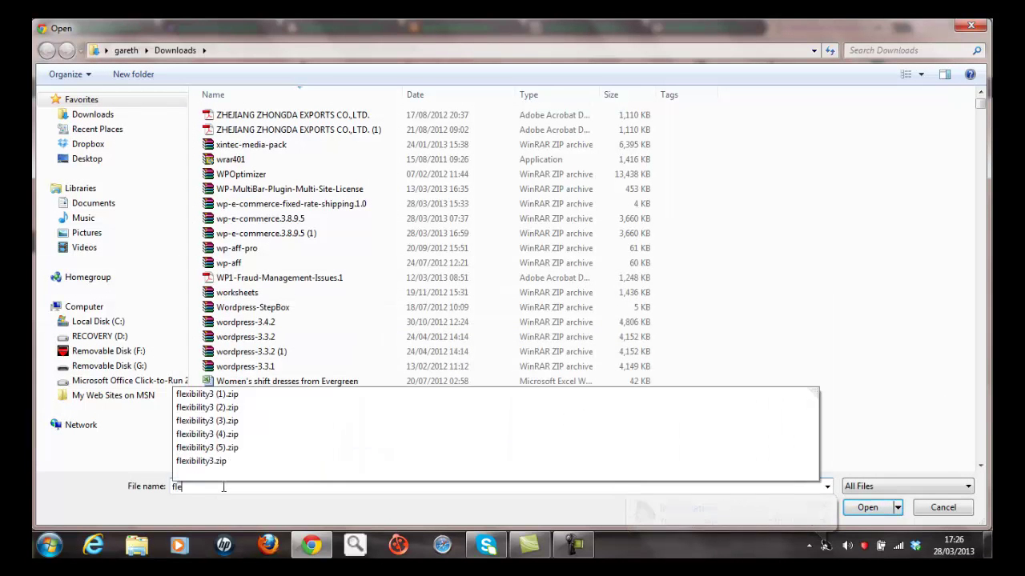
{"action": "left_click", "coordinate": [214, 411]}
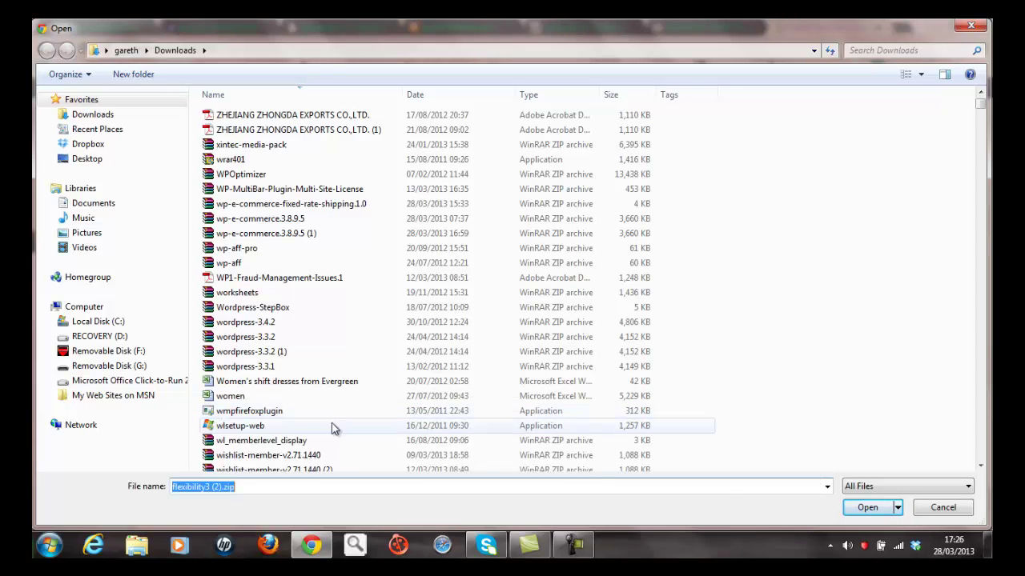
{"action": "left_click", "coordinate": [867, 508]}
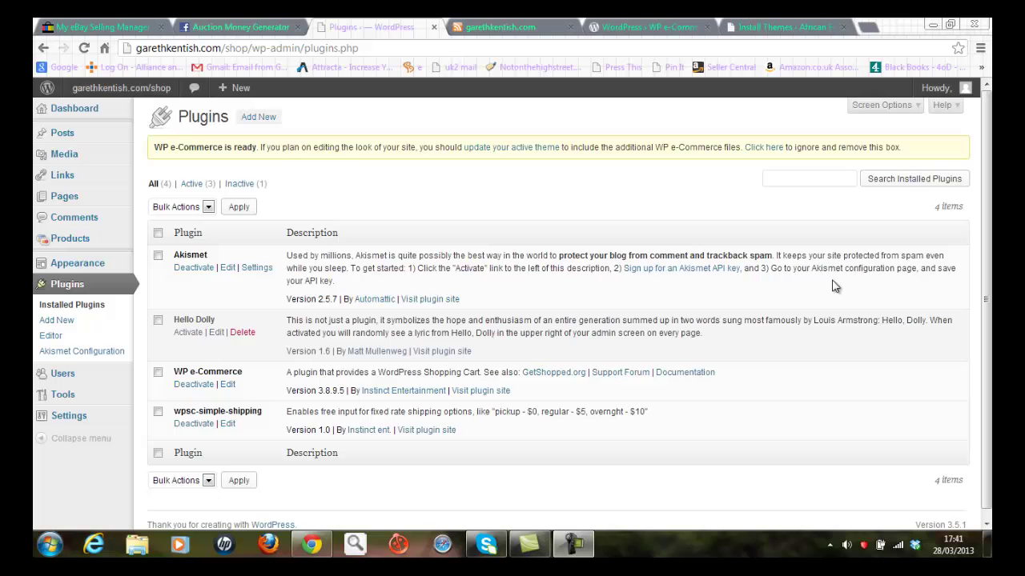
- Open the Flexibility3 theme options in the shop's WordPress dashboard
{"action": "mouse_move", "coordinate": [72, 94]}
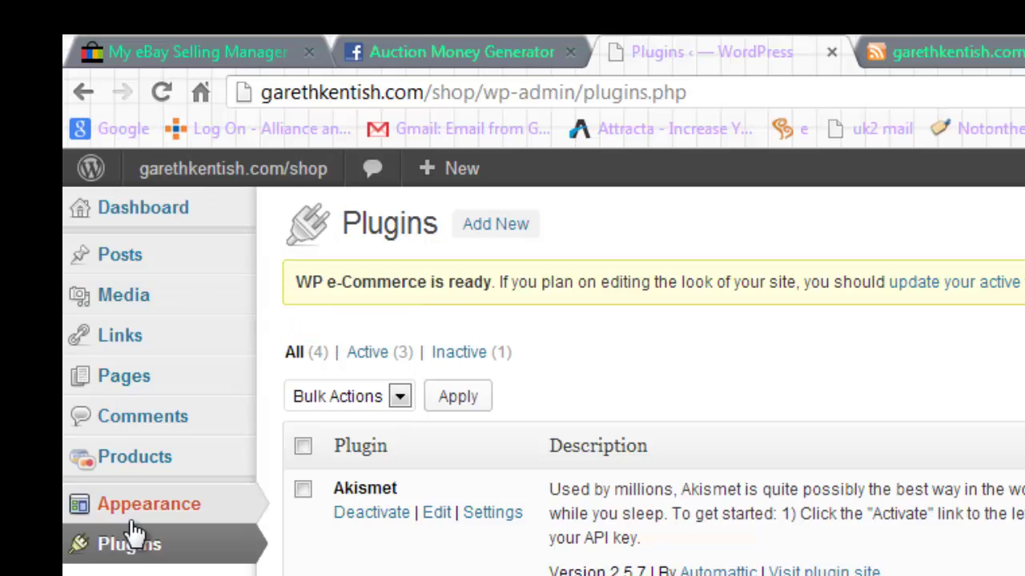
{"action": "mouse_move", "coordinate": [140, 514]}
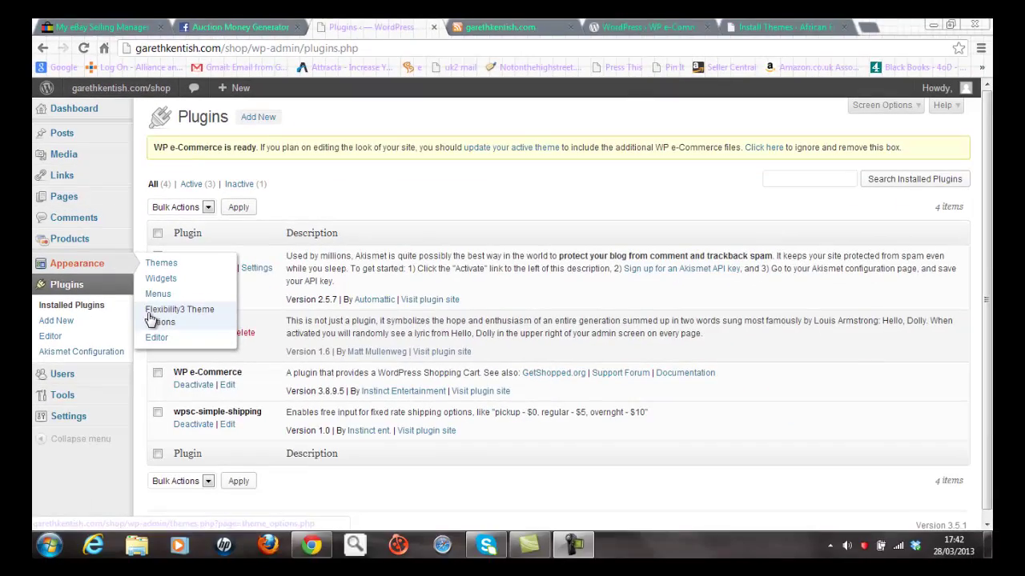
{"action": "left_click", "coordinate": [151, 317]}
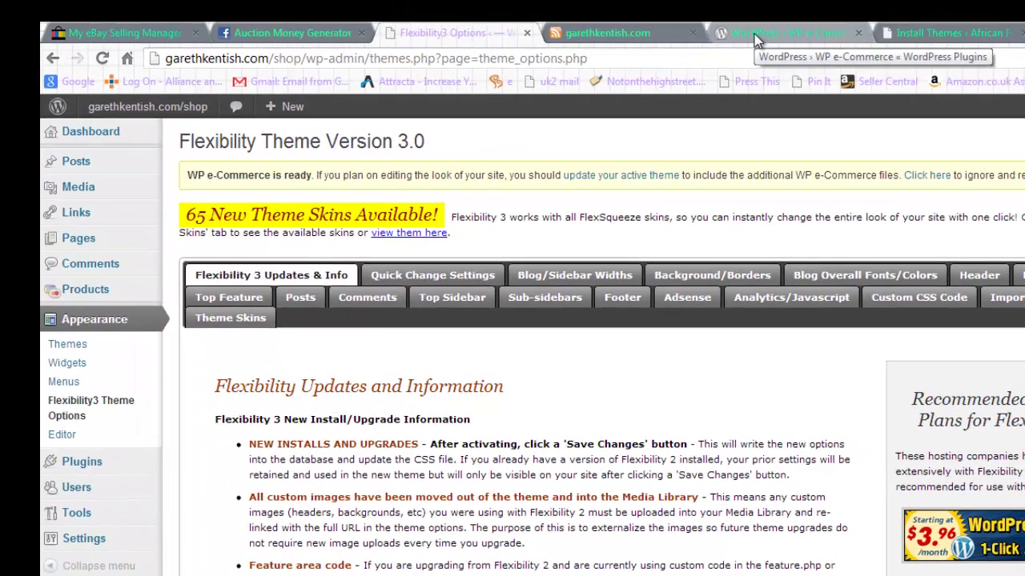
- Download WP e-Commerce version 3.8.9.5 from its page in the WordPress.org plugin directory
{"action": "left_click", "coordinate": [756, 33]}
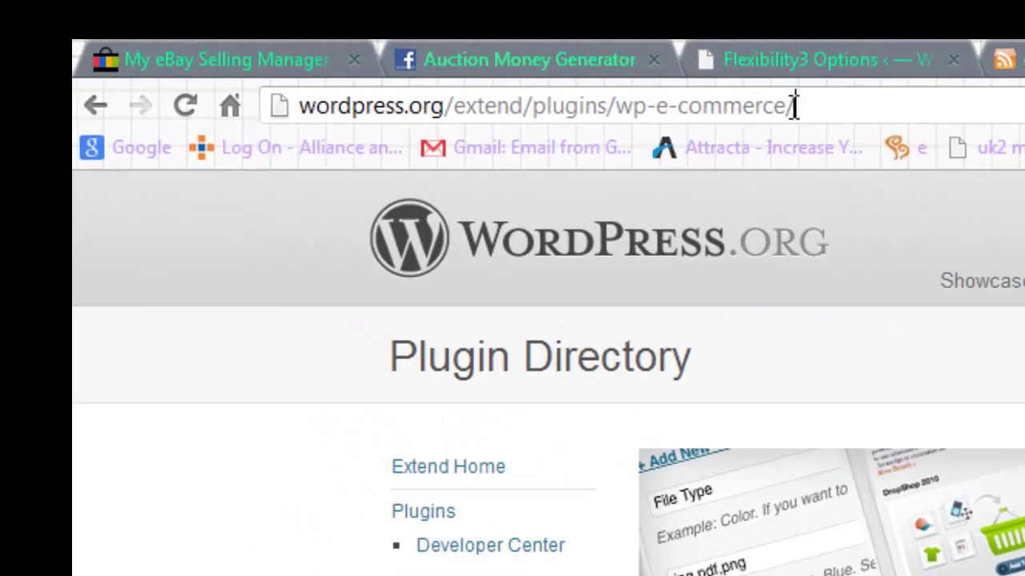
{"action": "left_click_drag", "start_coordinate": [439, 59], "coordinate": [388, 59]}
{"action": "left_click_drag", "start_coordinate": [702, 105], "coordinate": [299, 100]}
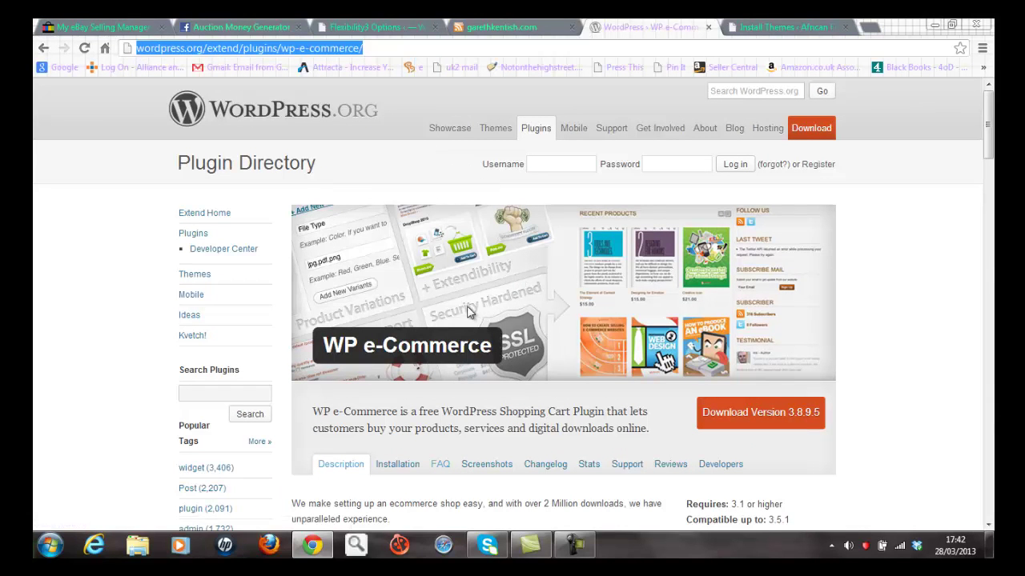
{"action": "left_click", "coordinate": [742, 420]}
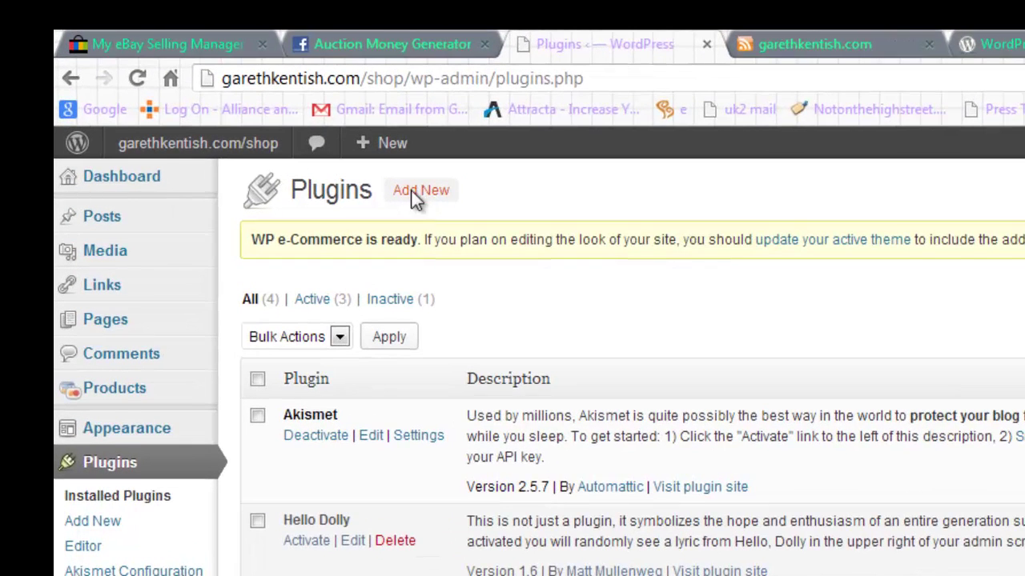
- Install a new plugin from the uploaded file wp-e-commerce.3.8.9.5 (1).zip and activate it
{"action": "left_click", "coordinate": [414, 192]}
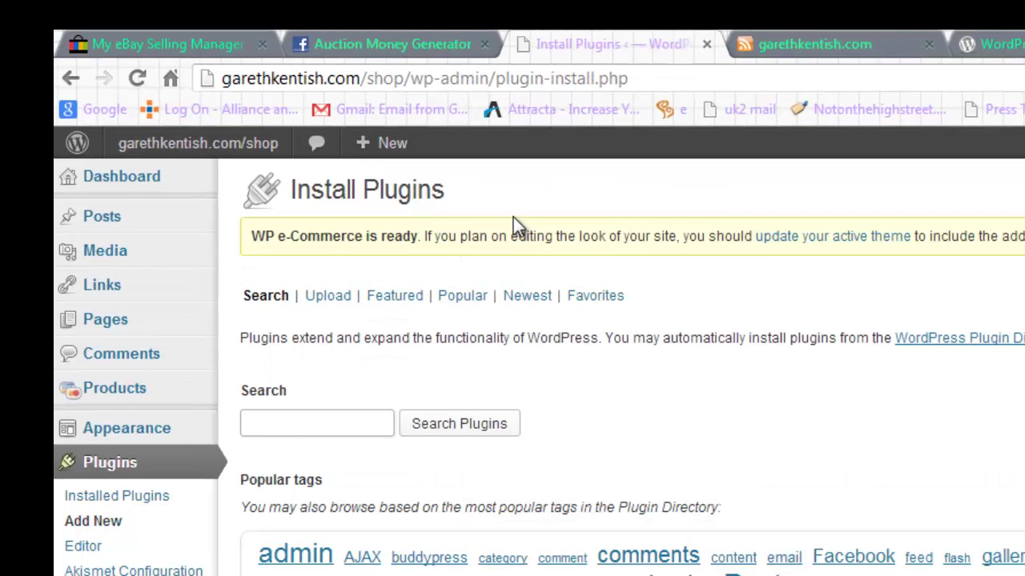
{"action": "left_click", "coordinate": [328, 300]}
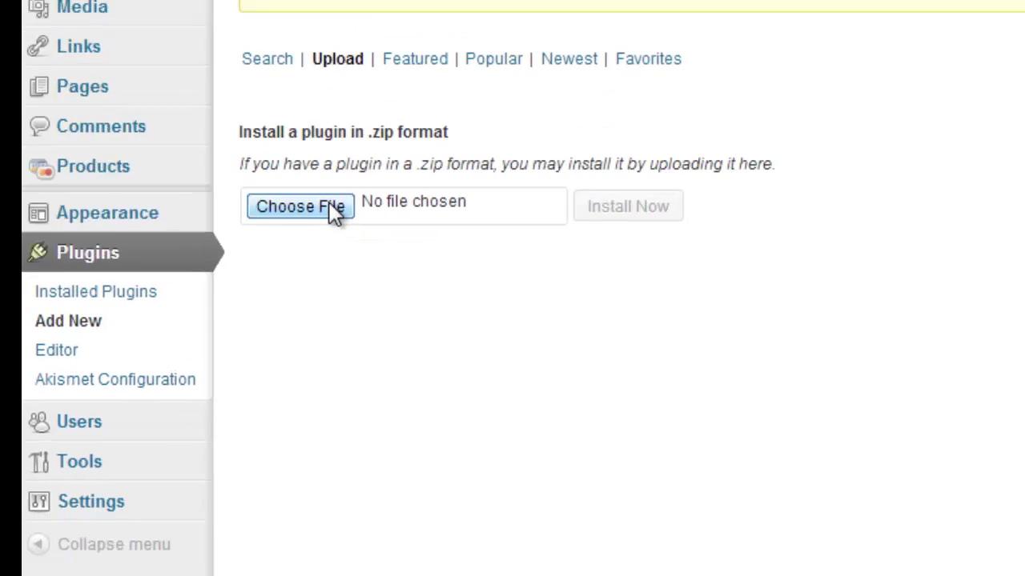
{"action": "left_click", "coordinate": [319, 424]}
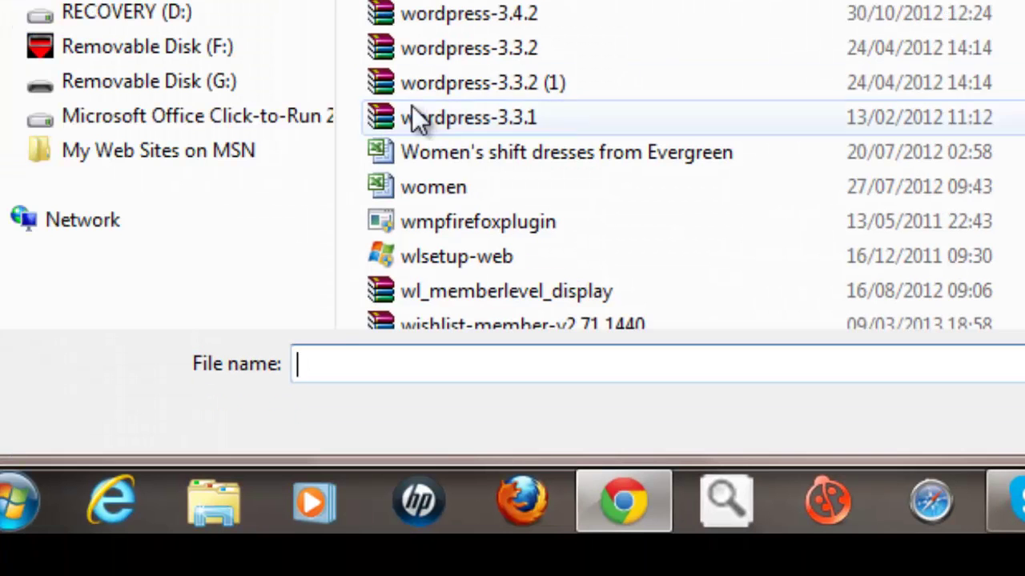
{"action": "type", "text": "w"}
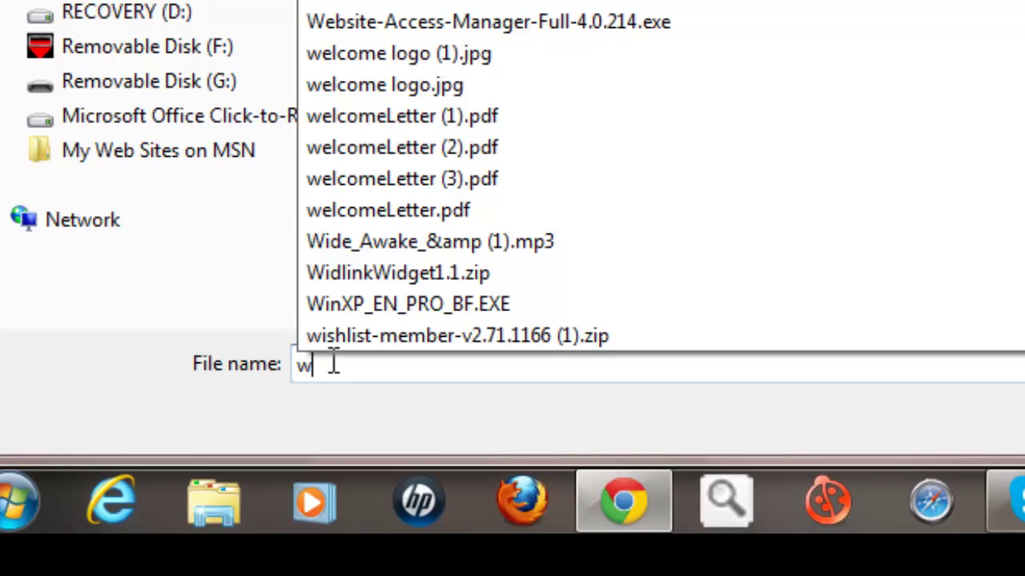
{"action": "type", "text": "p"}
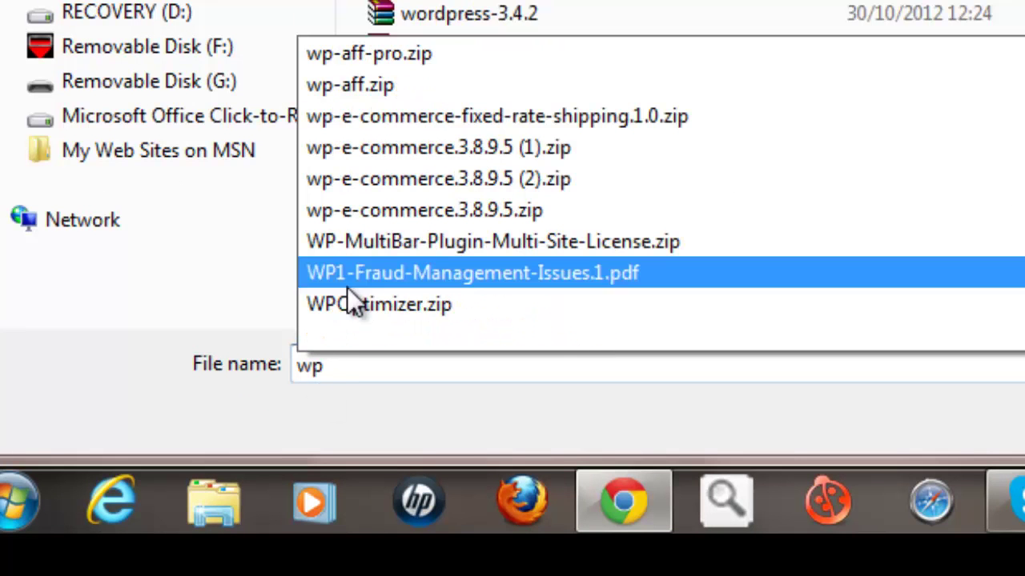
{"action": "left_click", "coordinate": [383, 150]}
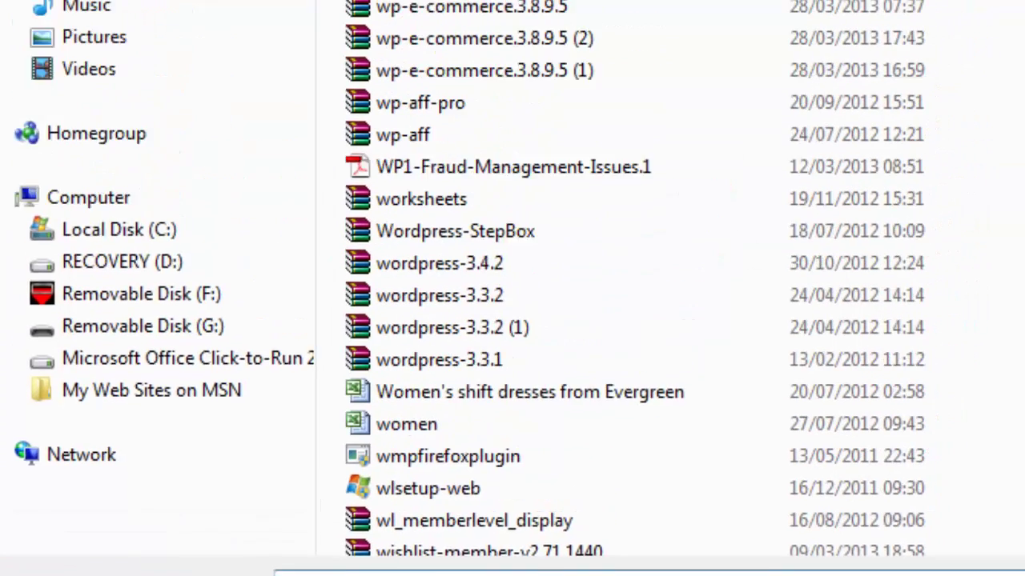
{"action": "key", "text": "Return"}
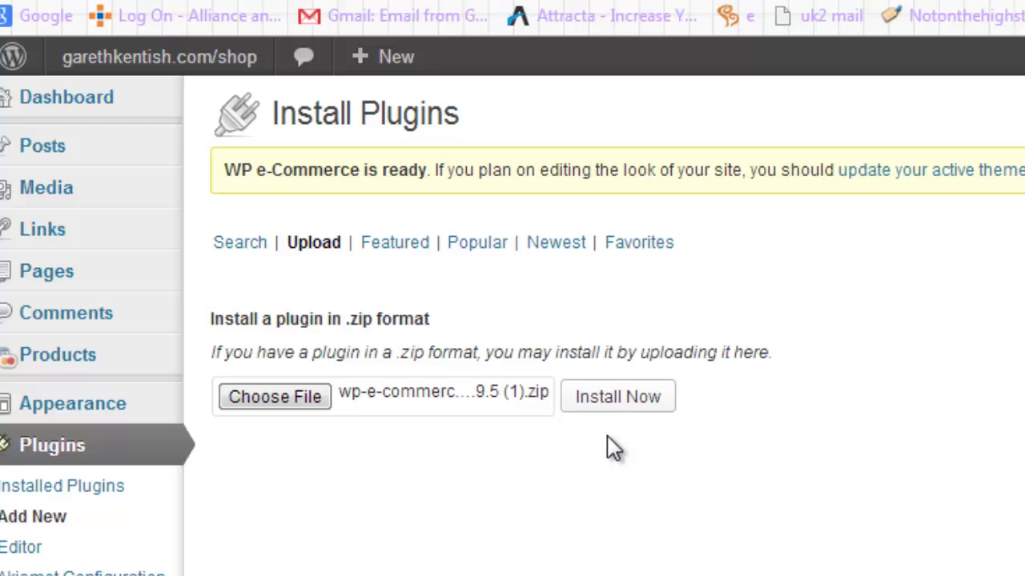
{"action": "left_click", "coordinate": [612, 401]}
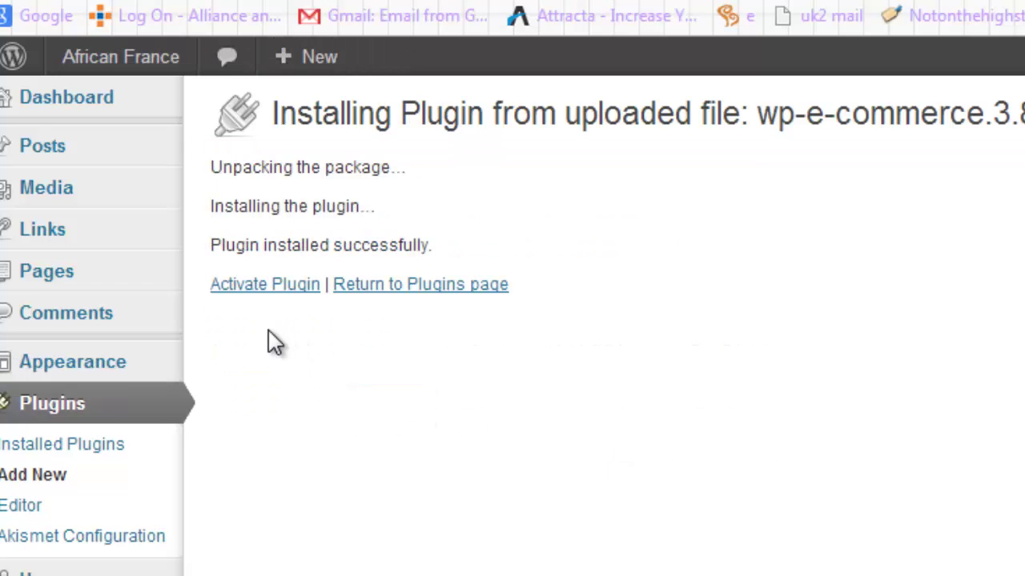
{"action": "left_click", "coordinate": [264, 288]}
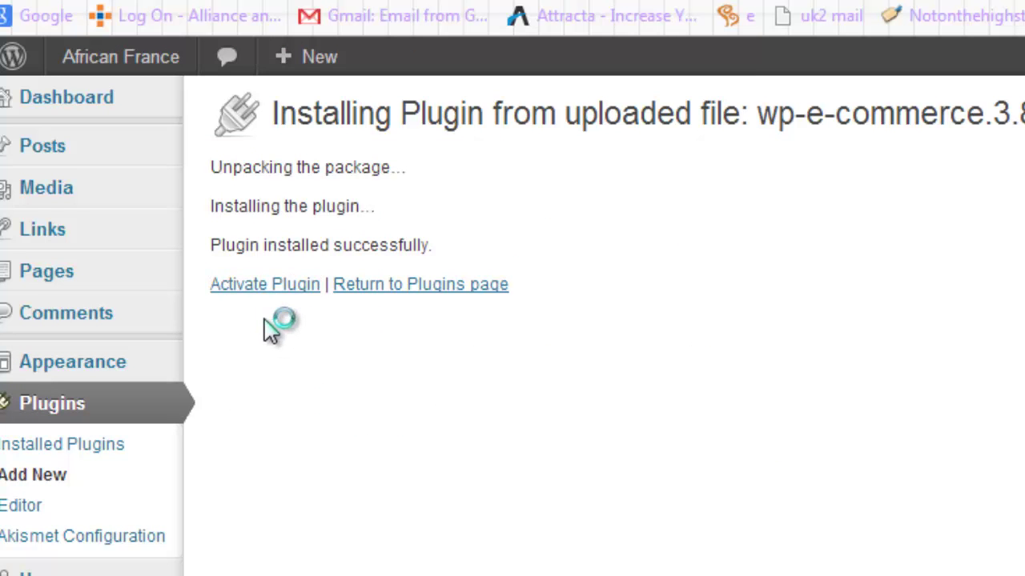
- Look through the dashboard's Products and Appearance entries and open the Store settings
{"action": "mouse_move", "coordinate": [96, 374]}
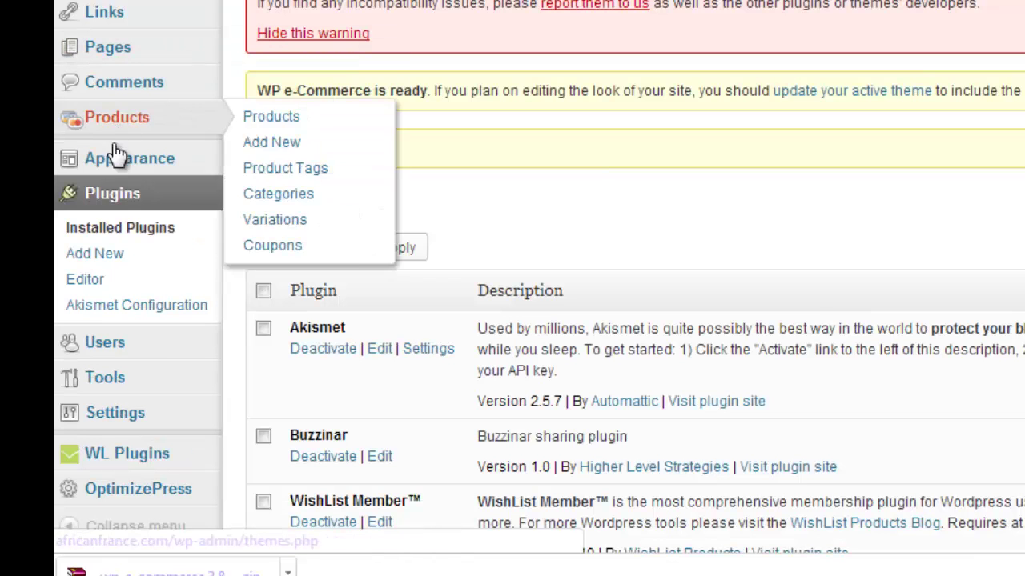
{"action": "mouse_move", "coordinate": [115, 157]}
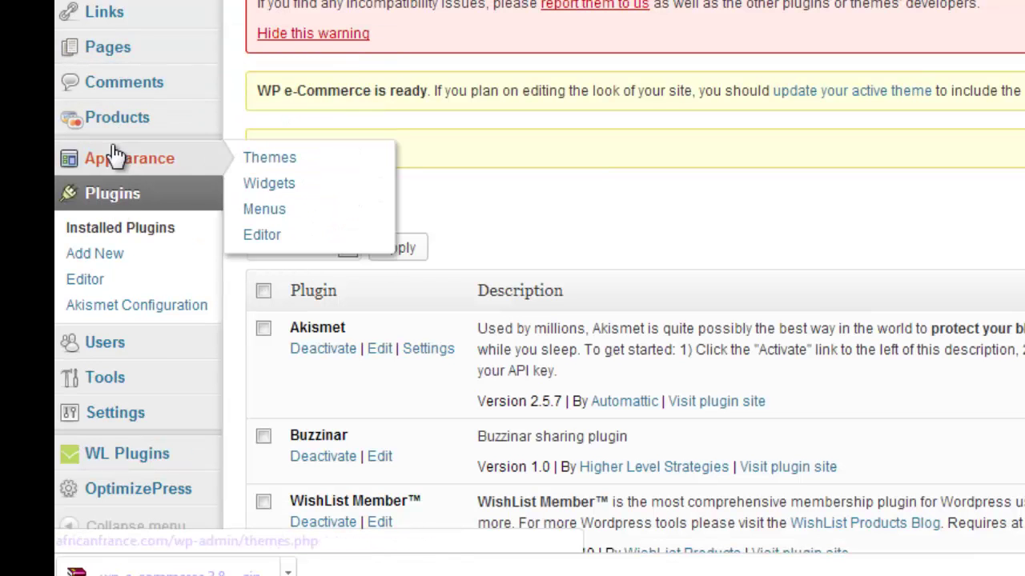
{"action": "mouse_move", "coordinate": [117, 120]}
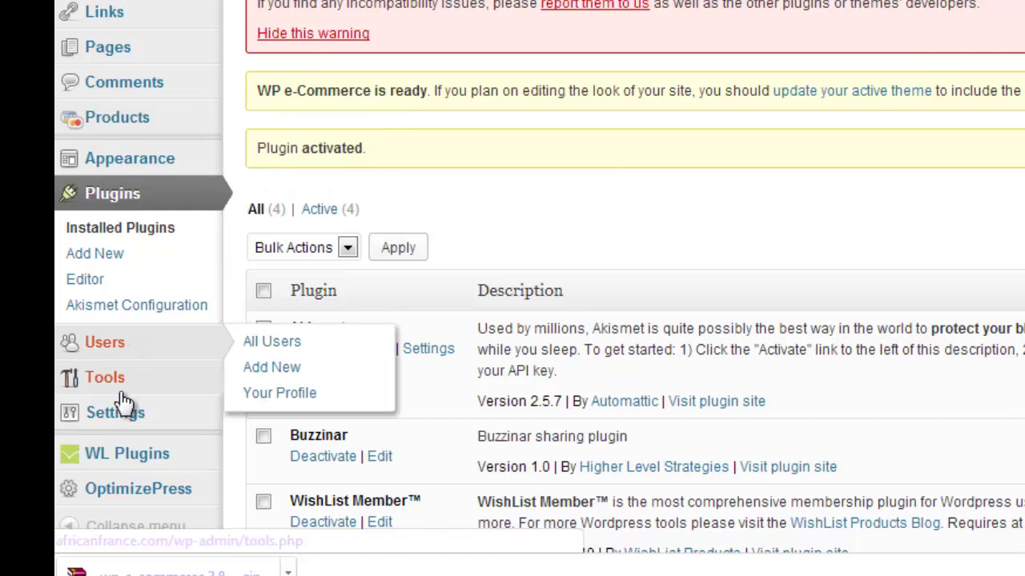
{"action": "mouse_move", "coordinate": [122, 417]}
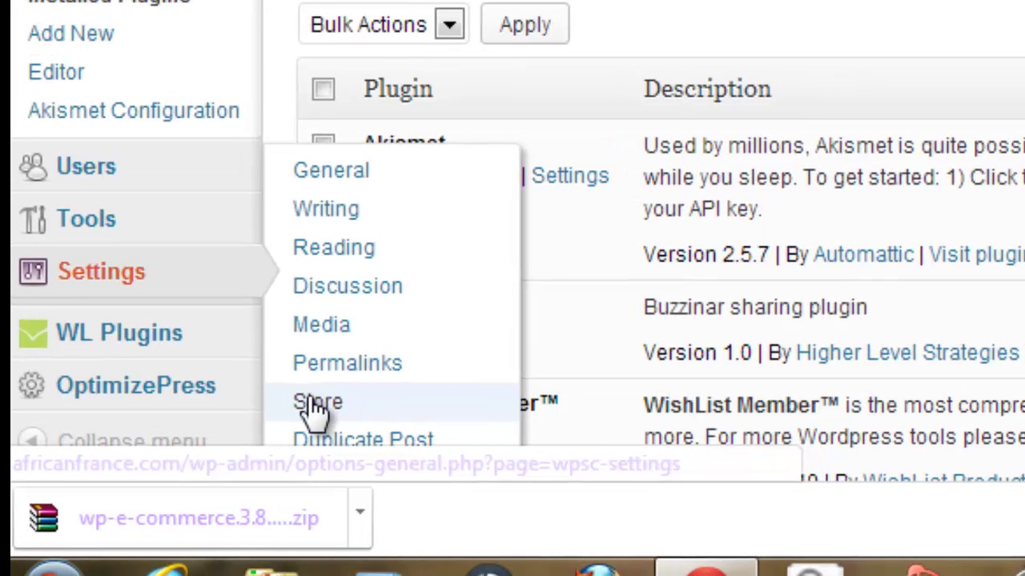
{"action": "left_click", "coordinate": [318, 405]}
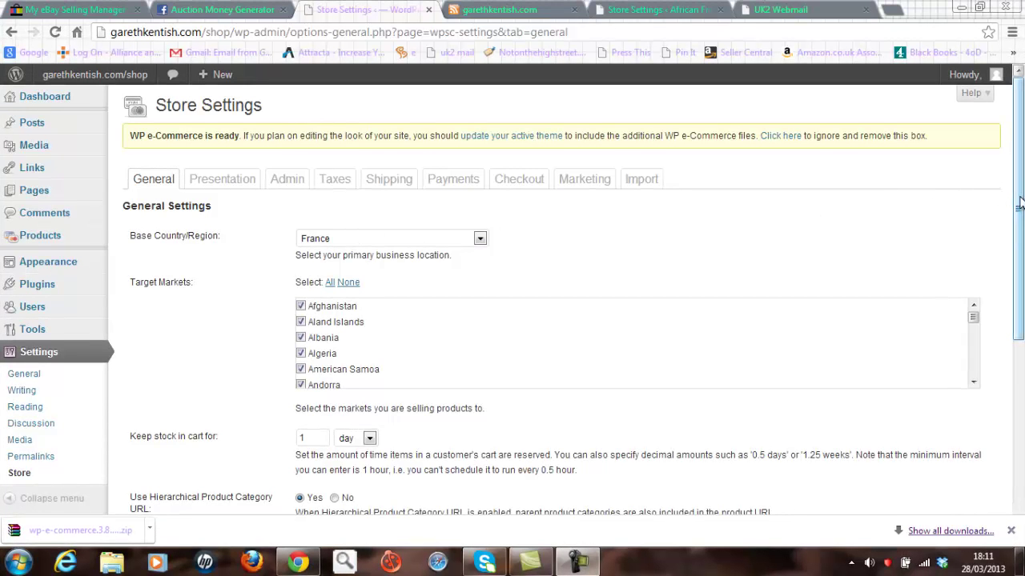
- Save the store's general settings and review the country, target market and currency options
{"action": "left_click_drag", "start_coordinate": [1015, 198], "coordinate": [1020, 350]}
{"action": "left_click", "coordinate": [183, 495]}
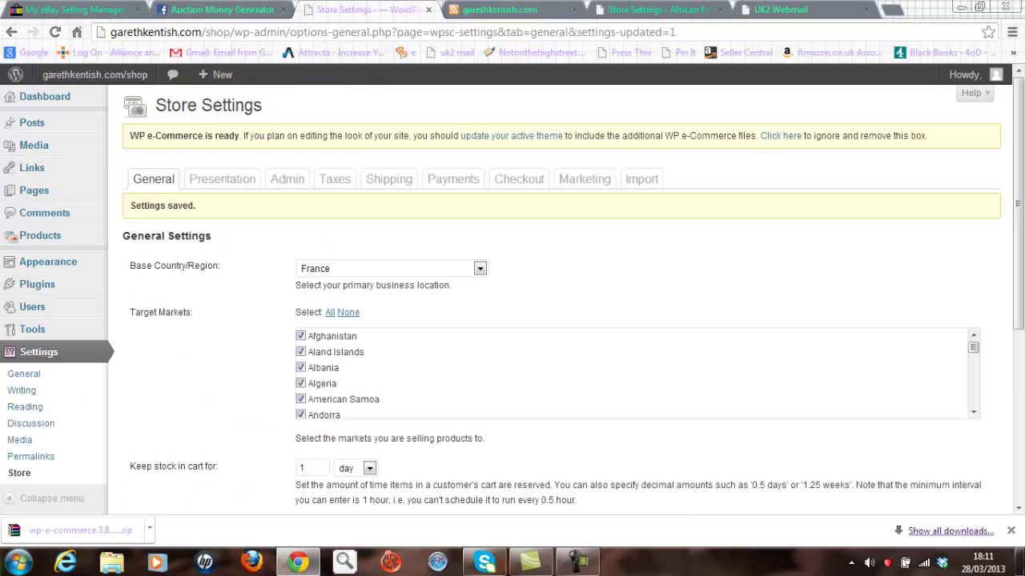
{"action": "left_click_drag", "start_coordinate": [1020, 227], "coordinate": [1021, 260]}
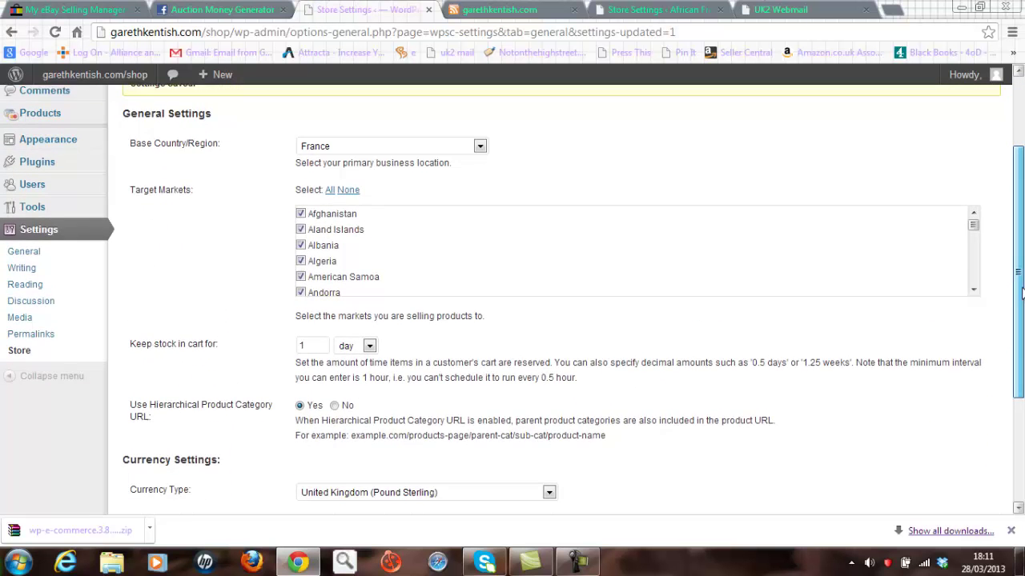
{"action": "scroll", "coordinate": [1020, 295], "scroll_direction": "up", "scroll_amount": 1}
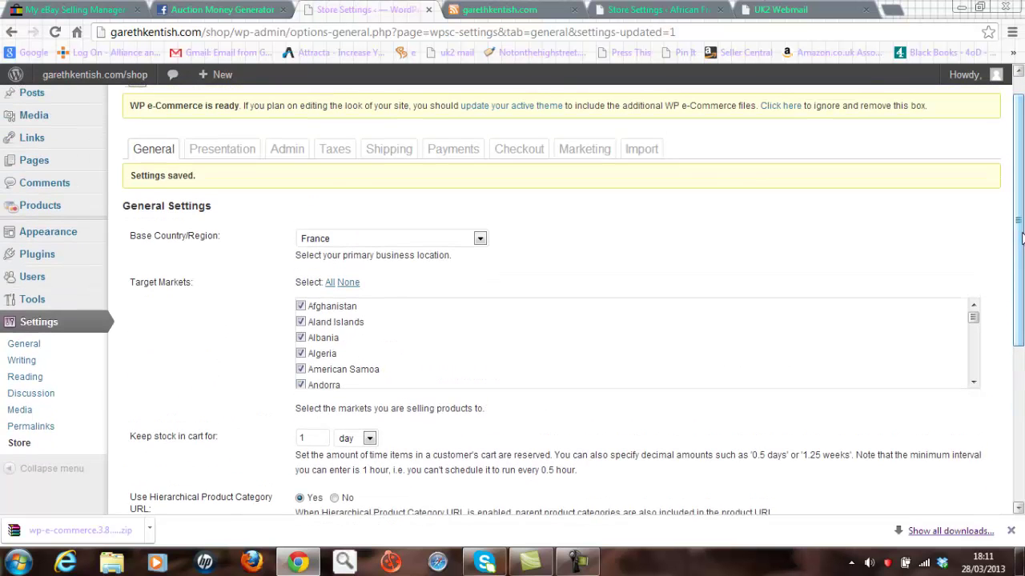
- Review the store's Presentation, Admin and Taxes settings, including the advanced theme template files
{"action": "left_click", "coordinate": [239, 158]}
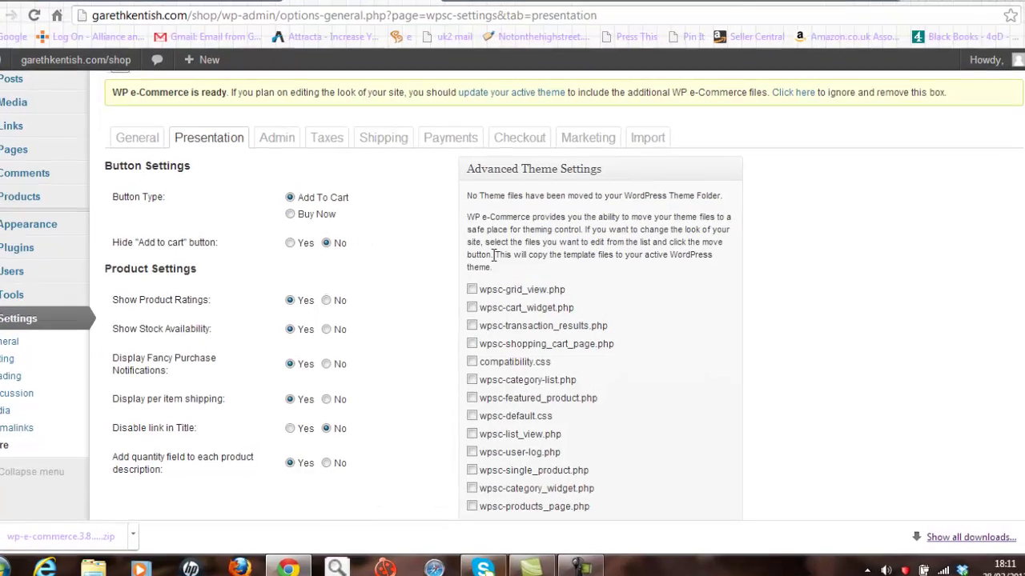
{"action": "scroll", "coordinate": [384, 320], "scroll_direction": "down", "scroll_amount": 4}
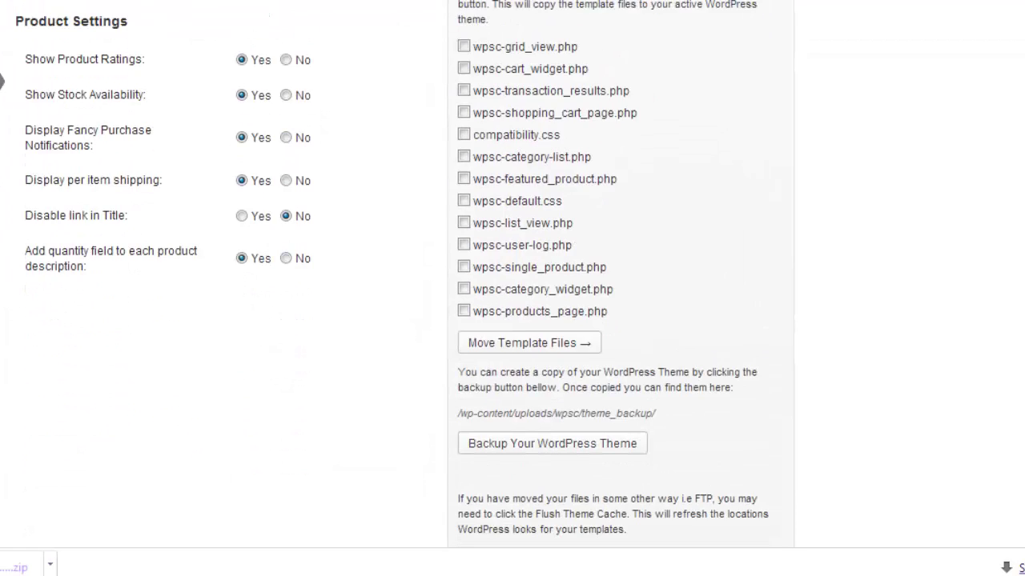
{"action": "scroll", "coordinate": [385, 320], "scroll_direction": "up", "scroll_amount": 5}
{"action": "left_click", "coordinate": [227, 130]}
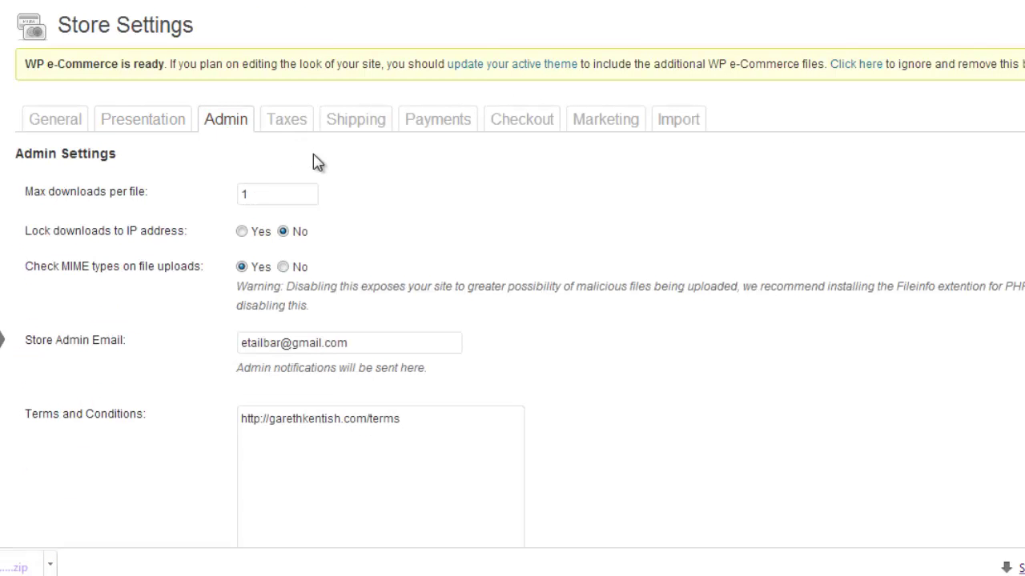
{"action": "left_click", "coordinate": [276, 122]}
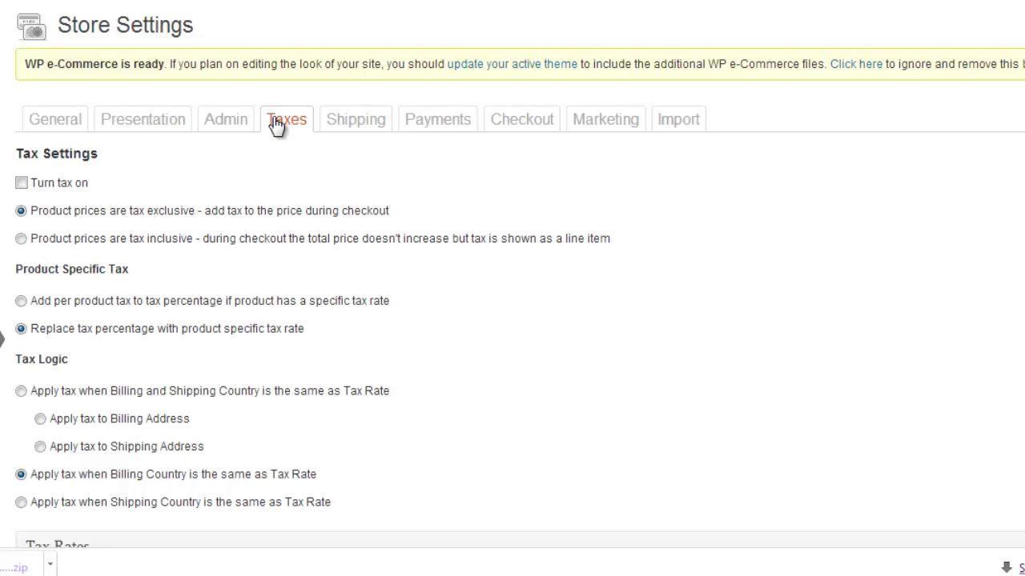
- Review the store's Shipping settings, including the free shipping discount, shipping modules and fixed rate options
{"action": "left_click", "coordinate": [348, 125]}
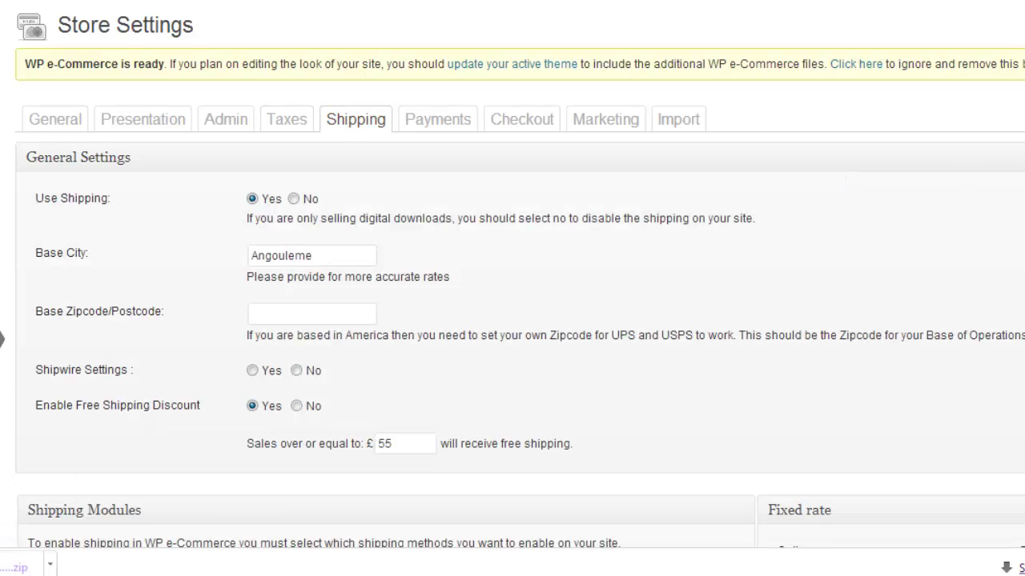
{"action": "scroll", "coordinate": [512, 288], "scroll_direction": "down", "scroll_amount": 1}
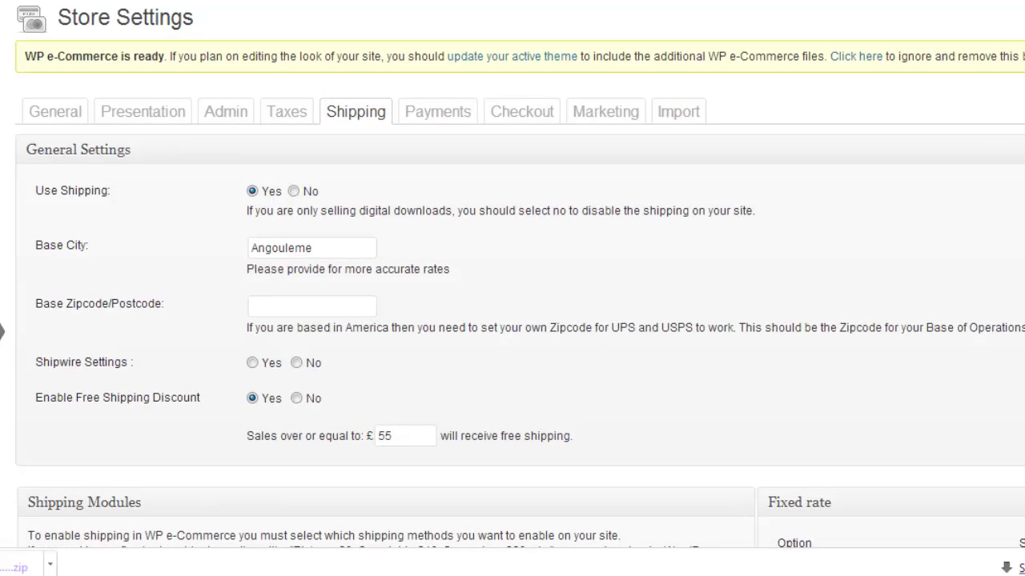
{"action": "scroll", "coordinate": [512, 288], "scroll_direction": "down", "scroll_amount": 5}
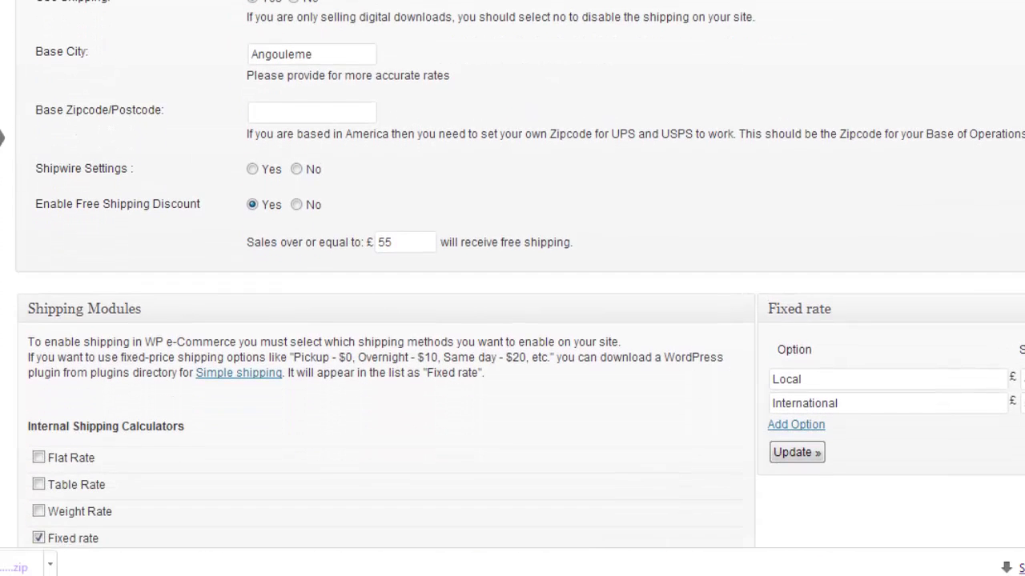
- Review the internal and external shipping calculators and follow the link to the Simple shipping plugin
{"action": "scroll", "coordinate": [512, 288], "scroll_direction": "down", "scroll_amount": 2}
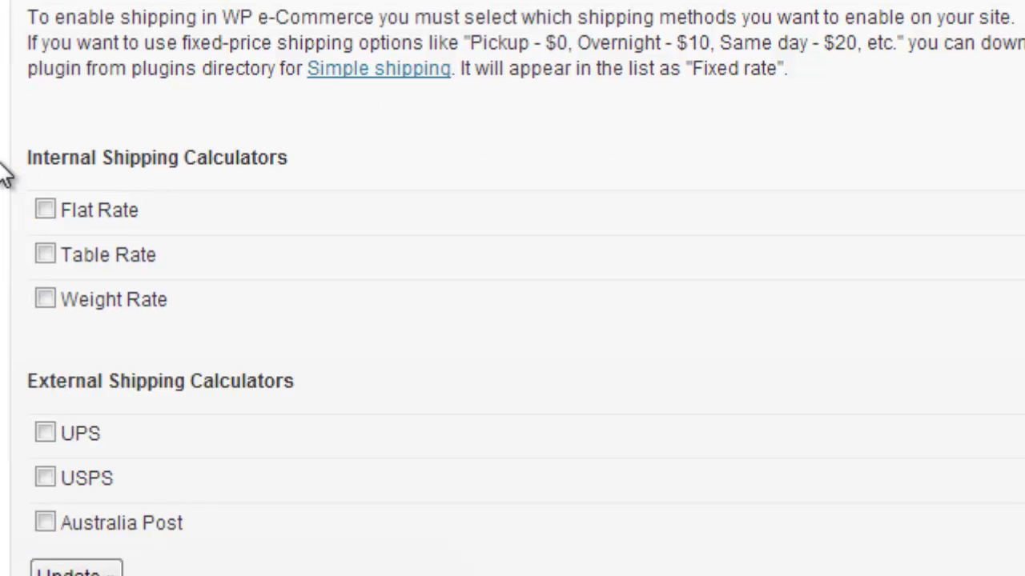
{"action": "left_click_drag", "start_coordinate": [11, 164], "coordinate": [136, 212]}
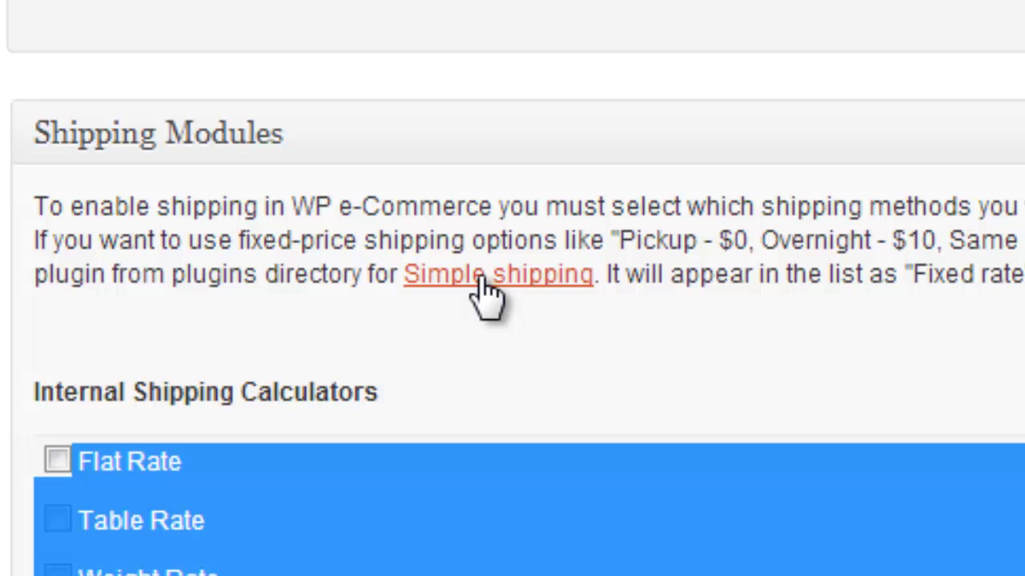
{"action": "left_click", "coordinate": [484, 292]}
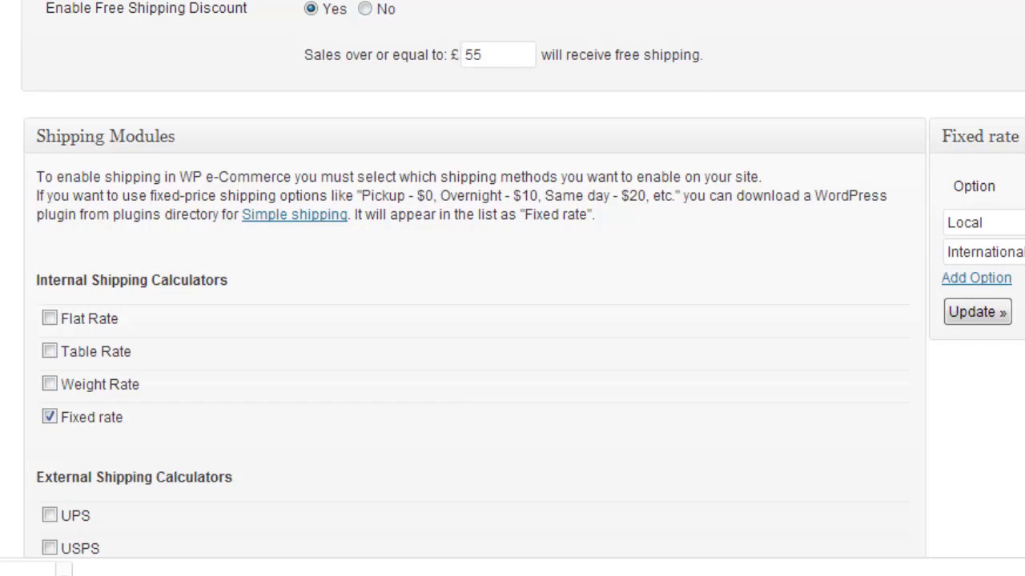
- Examine the Fixed rate shipping module's Local and International options and their shipping prices
{"action": "left_click", "coordinate": [992, 222]}
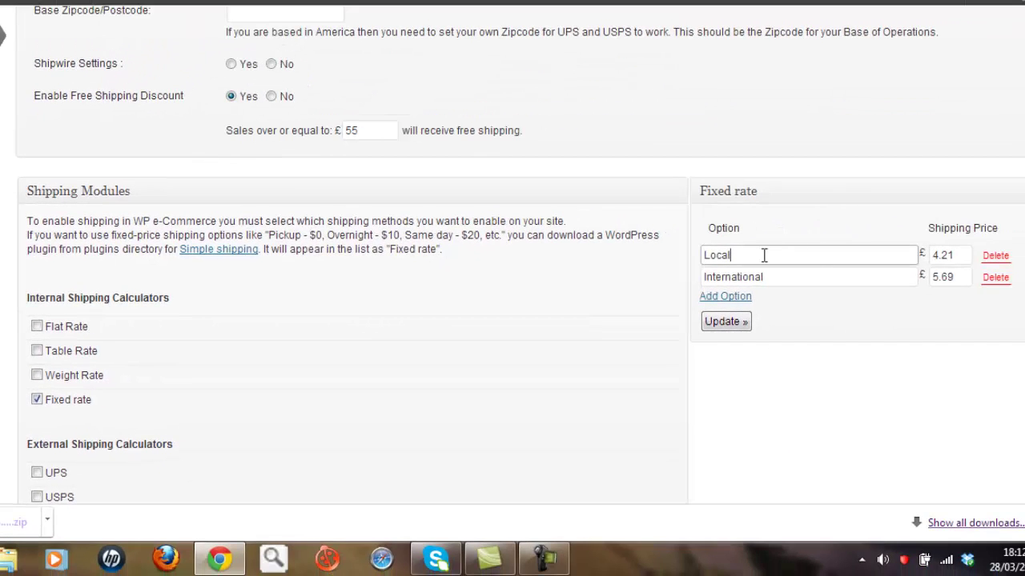
{"action": "left_click_drag", "start_coordinate": [727, 255], "coordinate": [697, 260]}
{"action": "left_click_drag", "start_coordinate": [819, 276], "coordinate": [677, 290]}
{"action": "left_click_drag", "start_coordinate": [967, 254], "coordinate": [923, 253]}
{"action": "scroll", "coordinate": [512, 253], "scroll_direction": "down", "scroll_amount": 2}
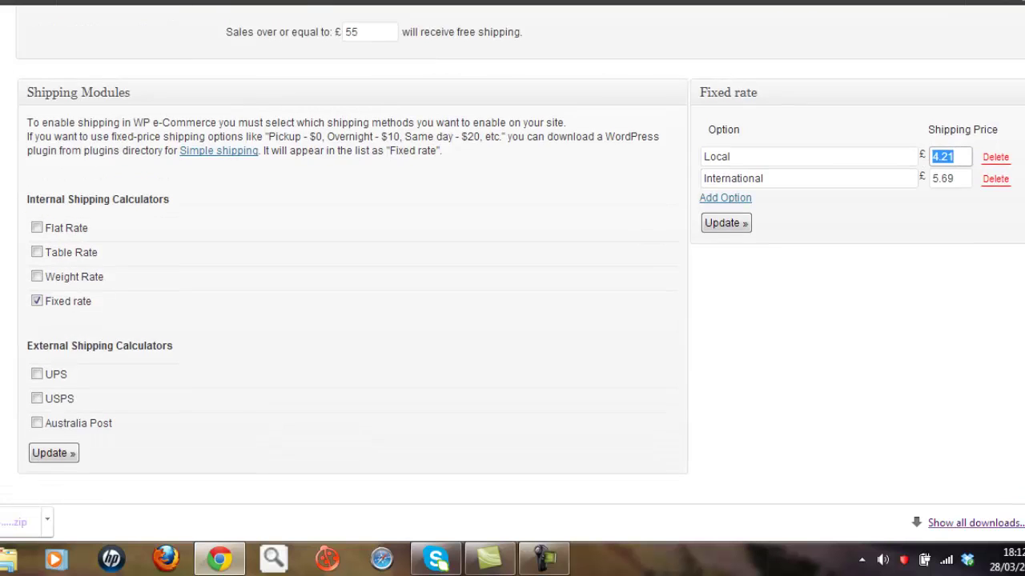
{"action": "scroll", "coordinate": [513, 253], "scroll_direction": "up", "scroll_amount": 5}
{"action": "scroll", "coordinate": [512, 253], "scroll_direction": "up", "scroll_amount": 1}
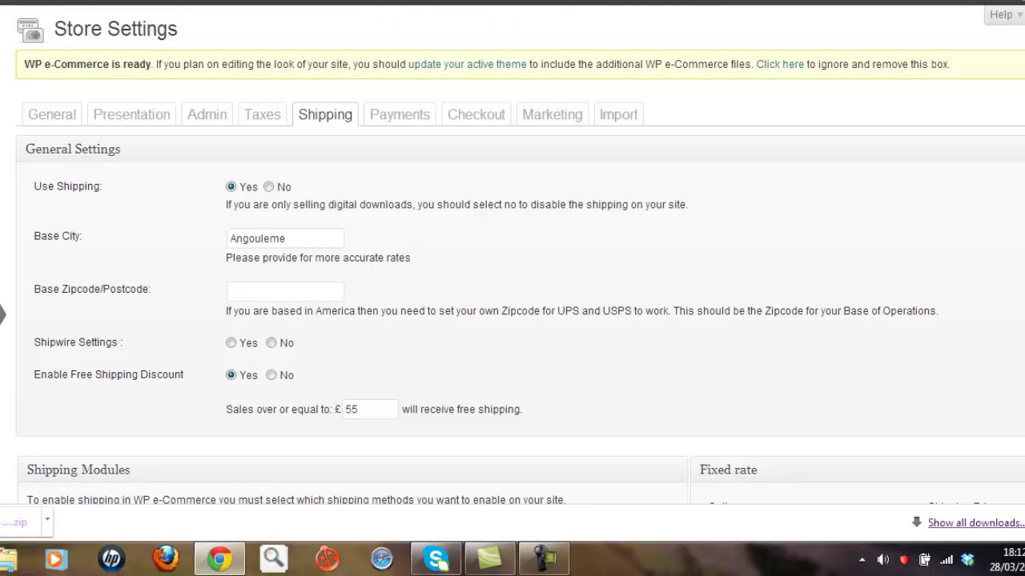
- Review the store's Payments settings, including the PayPal Payments Standard 2.0 display name and username
{"action": "left_click", "coordinate": [400, 117]}
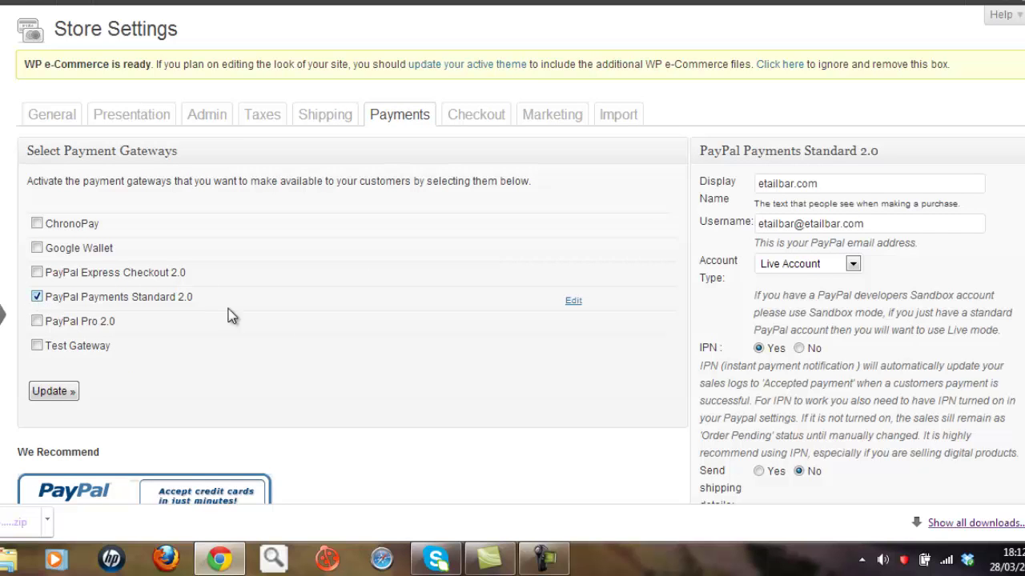
{"action": "left_click_drag", "start_coordinate": [878, 227], "coordinate": [732, 228]}
{"action": "left_click_drag", "start_coordinate": [835, 185], "coordinate": [764, 186]}
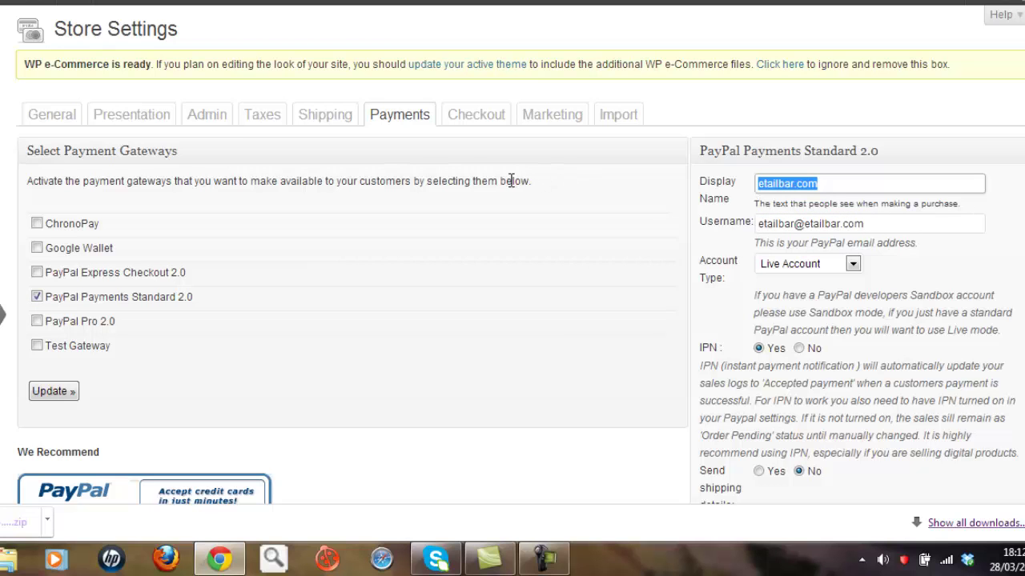
- Review the store's Checkout settings, including the miscellaneous checkout options and the displayed and mandatory form fields
{"action": "left_click", "coordinate": [483, 118]}
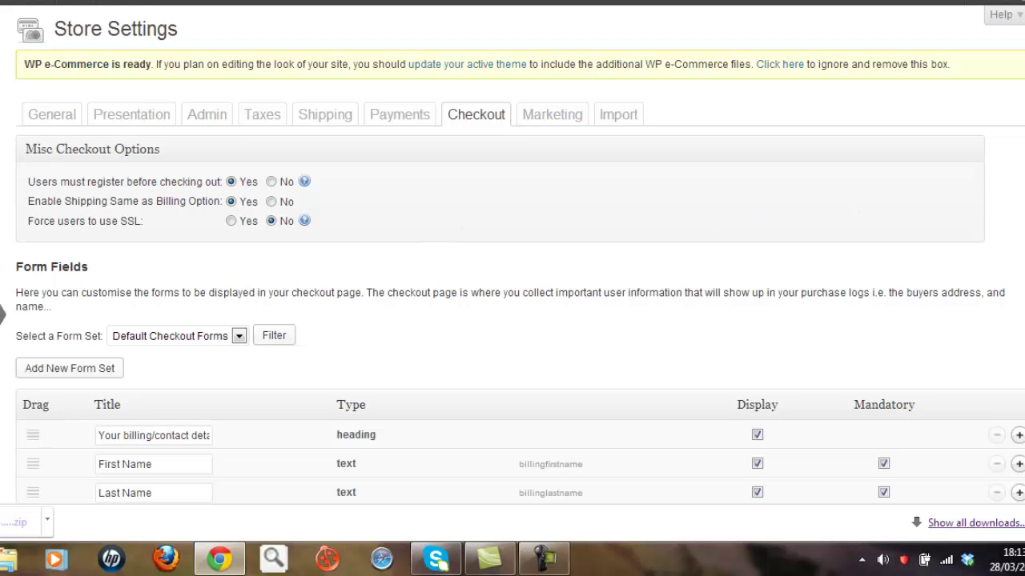
{"action": "scroll", "coordinate": [512, 304], "scroll_direction": "down", "scroll_amount": 3}
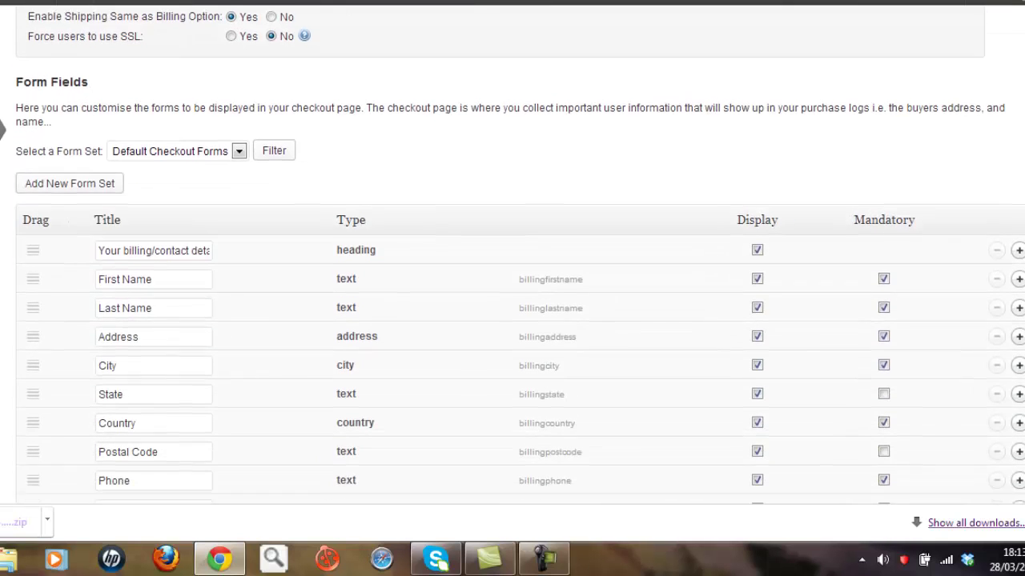
{"action": "scroll", "coordinate": [512, 304], "scroll_direction": "down", "scroll_amount": 3}
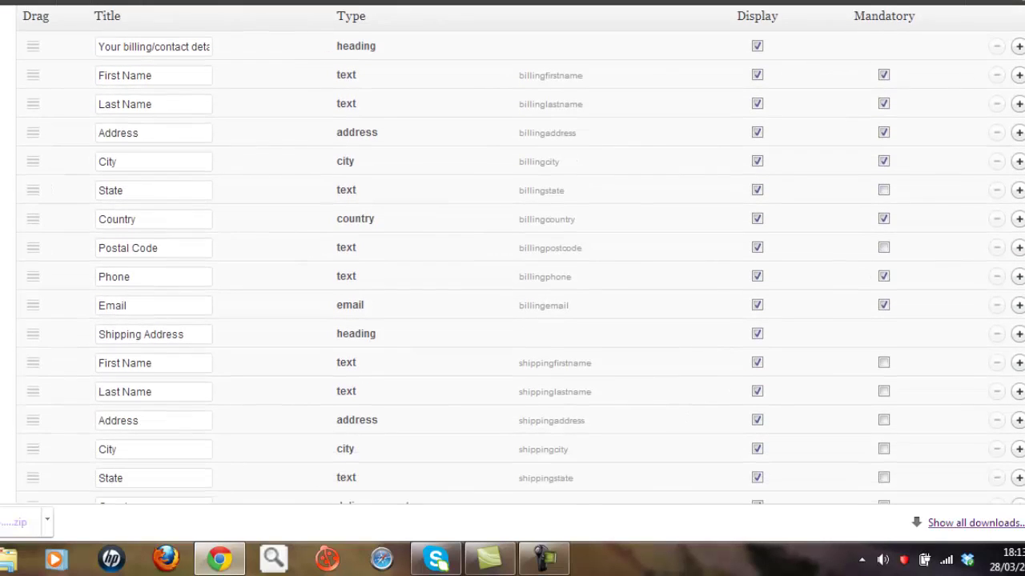
{"action": "scroll", "coordinate": [512, 255], "scroll_direction": "down", "scroll_amount": 1}
{"action": "scroll", "coordinate": [512, 254], "scroll_direction": "up", "scroll_amount": 1}
{"action": "scroll", "coordinate": [512, 255], "scroll_direction": "up", "scroll_amount": 1}
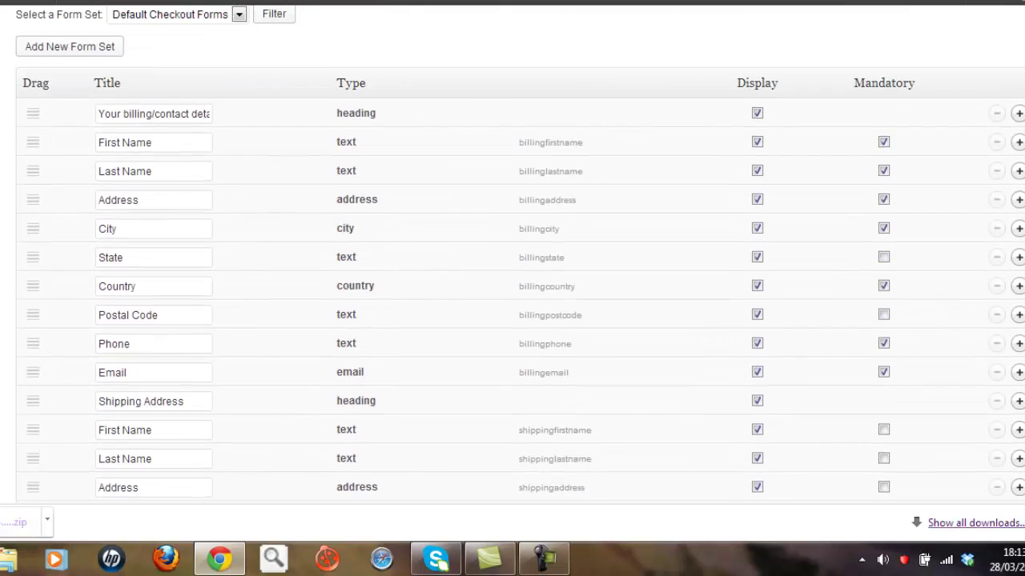
{"action": "scroll", "coordinate": [512, 255], "scroll_direction": "up", "scroll_amount": 3}
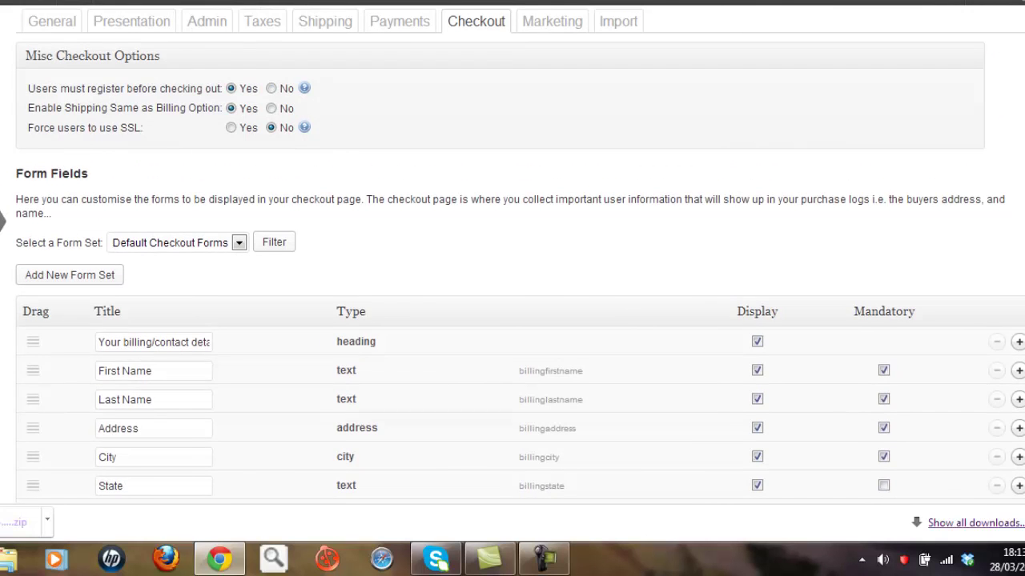
{"action": "scroll", "coordinate": [512, 254], "scroll_direction": "up", "scroll_amount": 1}
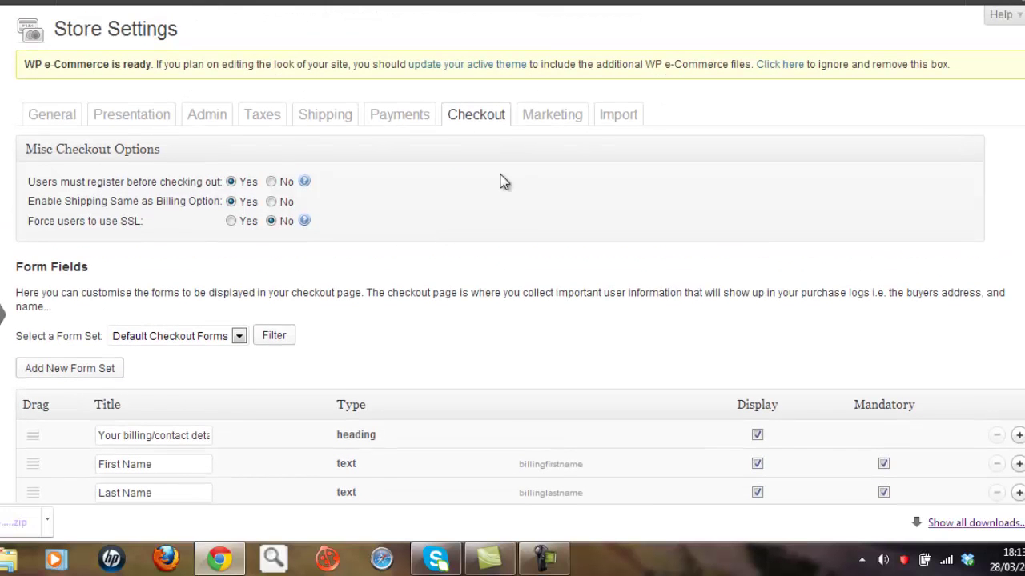
{"action": "scroll", "coordinate": [503, 181], "scroll_direction": "down", "scroll_amount": 2}
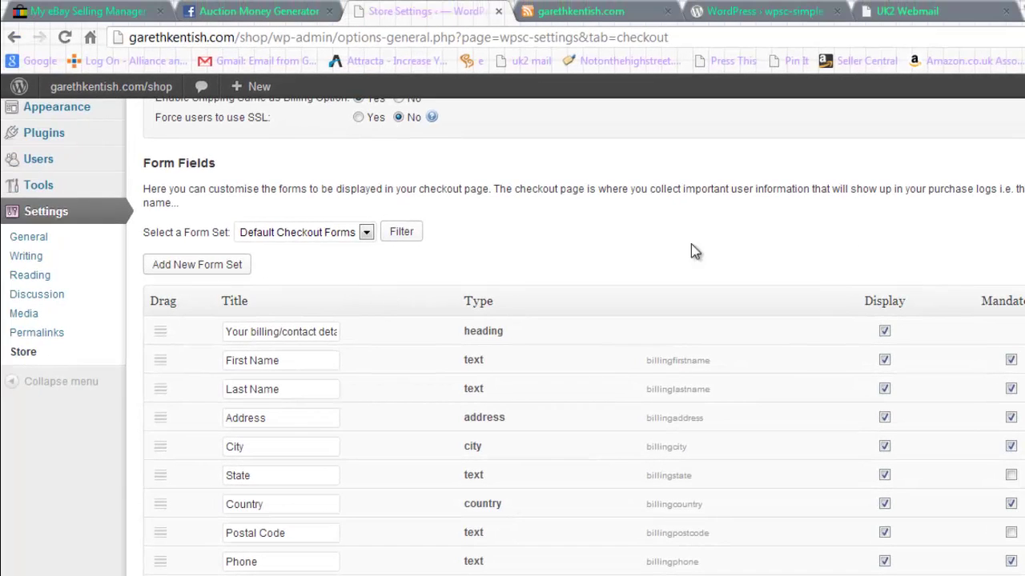
{"action": "scroll", "coordinate": [512, 336], "scroll_direction": "up", "scroll_amount": 2}
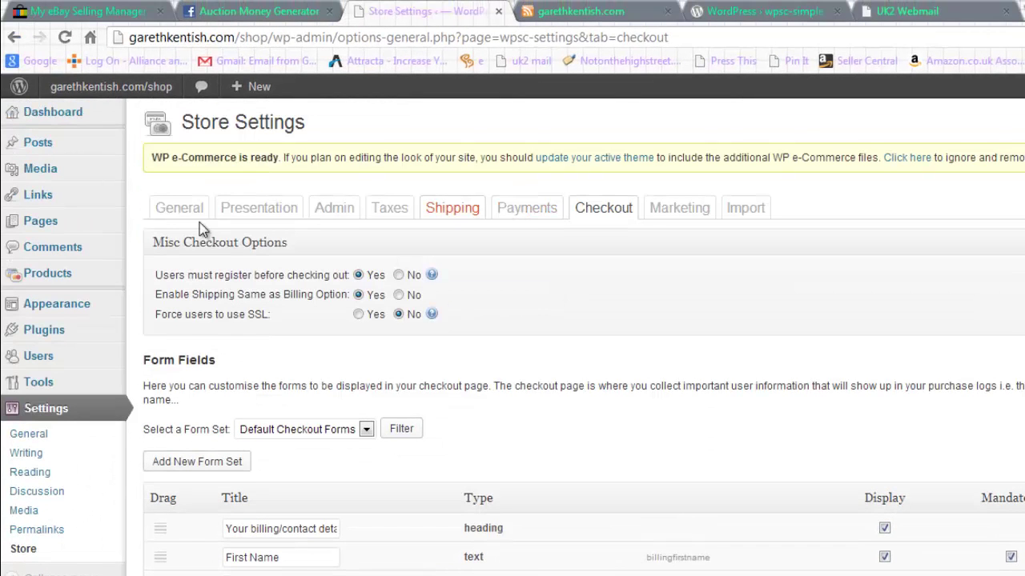
- Open the store's product list and review the Compression wear and Cycle Jerseys product categories
{"action": "mouse_move", "coordinate": [55, 280]}
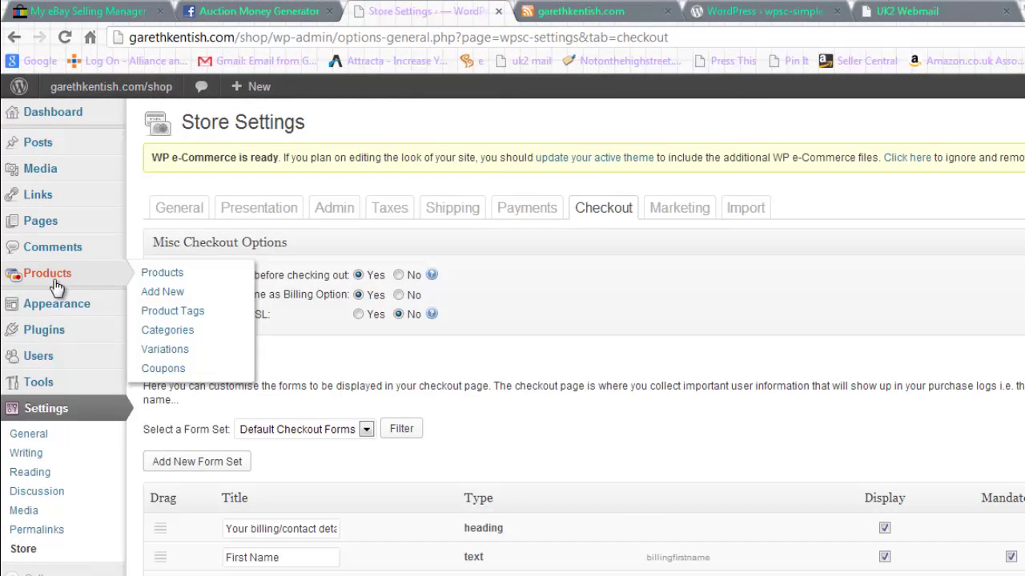
{"action": "left_click", "coordinate": [54, 280]}
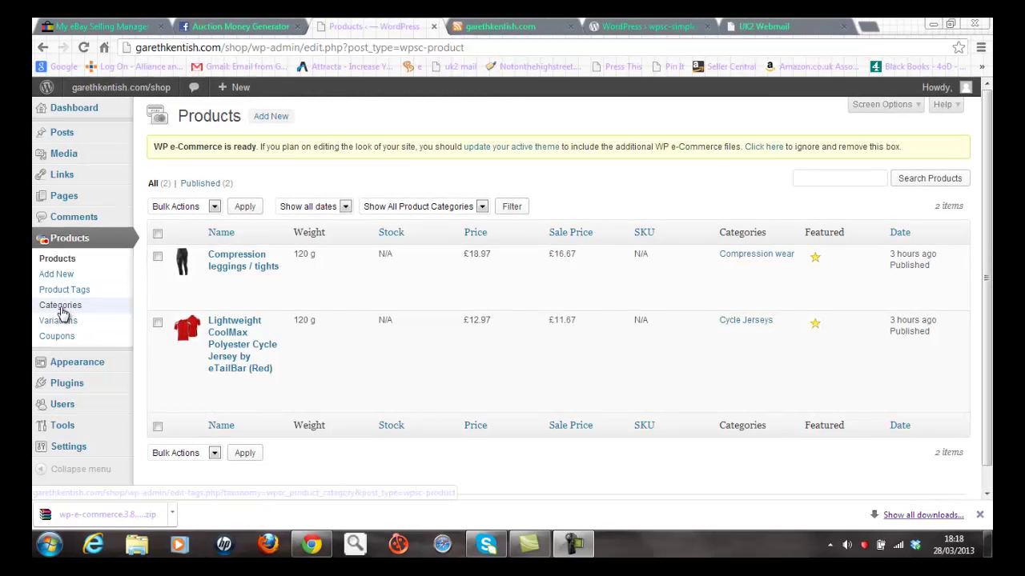
{"action": "left_click", "coordinate": [64, 310]}
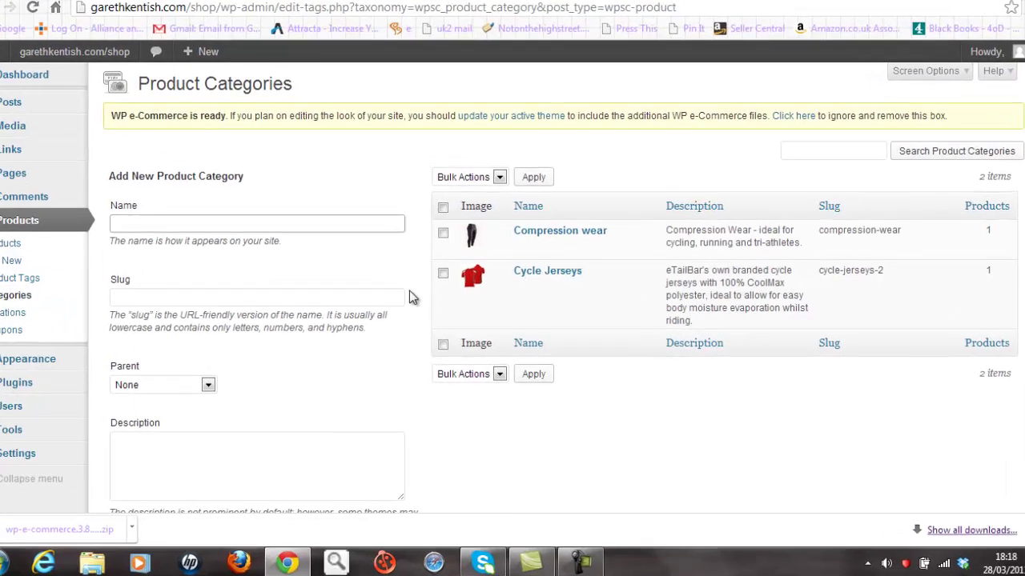
{"action": "mouse_move", "coordinate": [518, 301]}
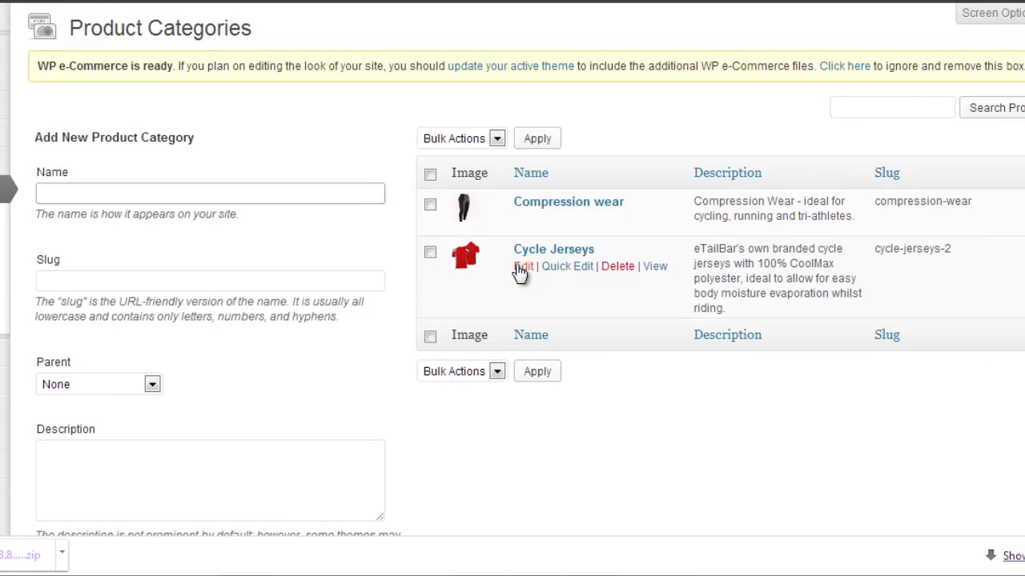
{"action": "mouse_move", "coordinate": [530, 221]}
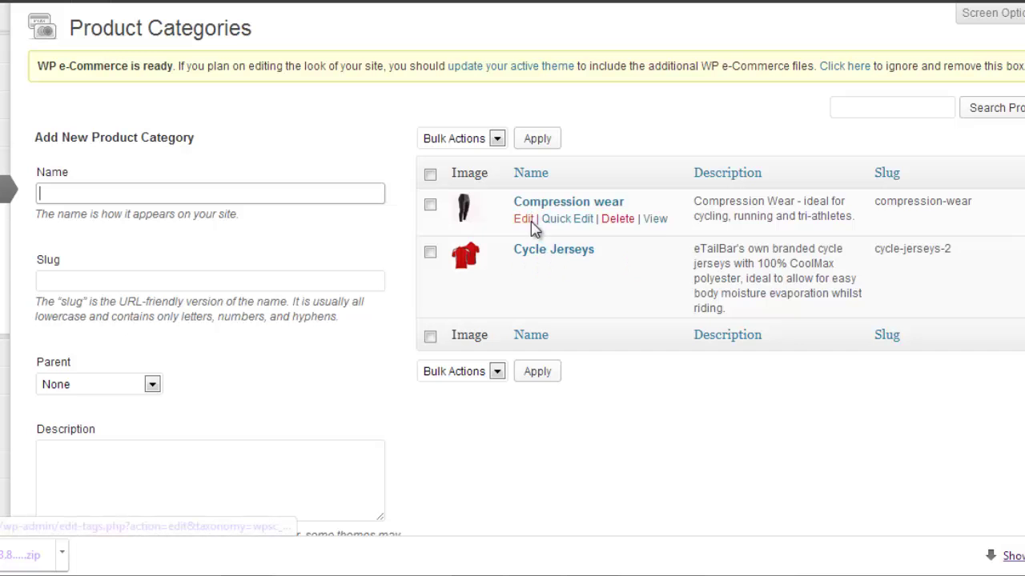
{"action": "mouse_move", "coordinate": [540, 257]}
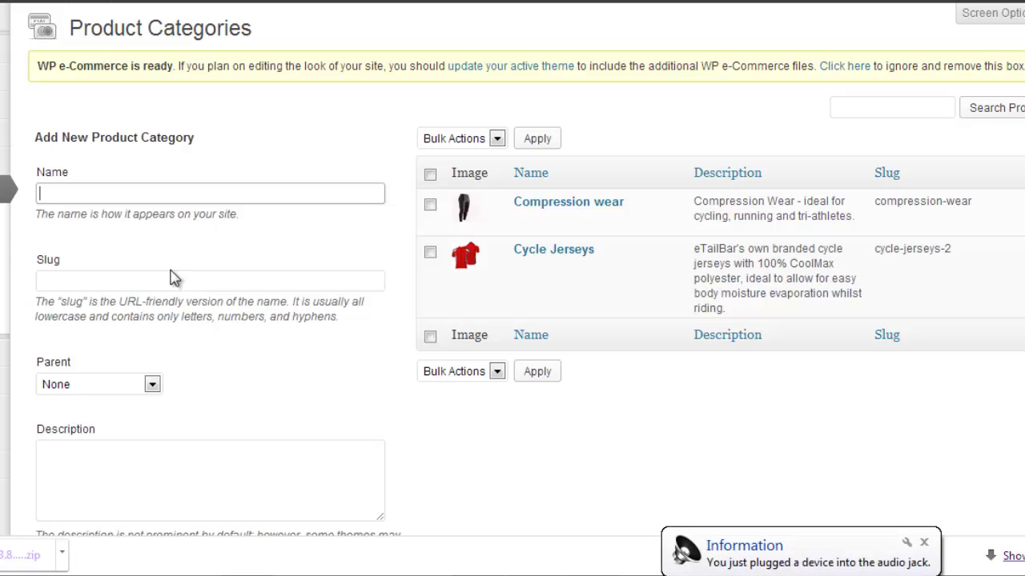
- Open the Compression leggings / tights product for editing and review its description, categories, variations, pricing and image sections
{"action": "left_click", "coordinate": [6, 245]}
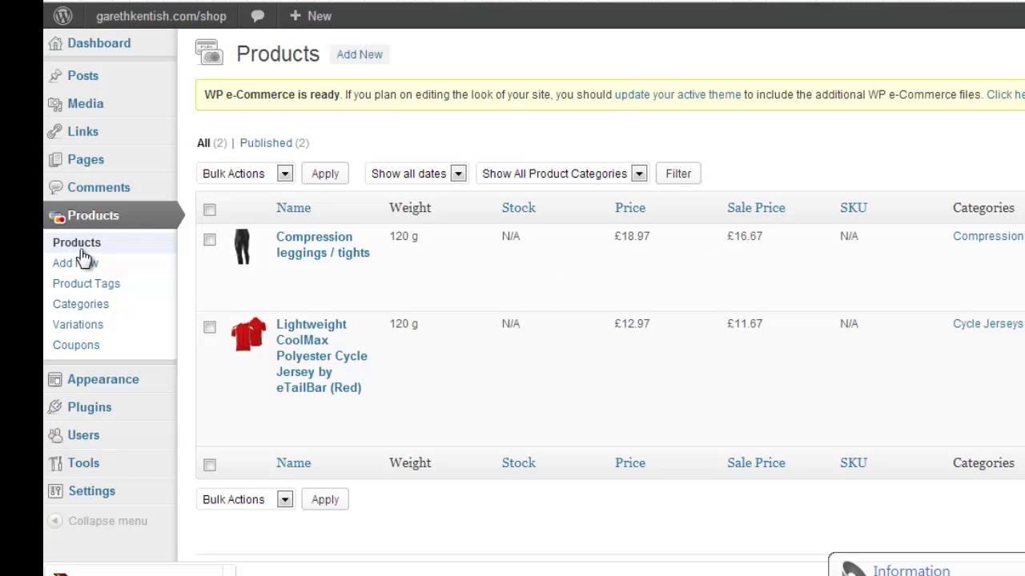
{"action": "mouse_move", "coordinate": [222, 271]}
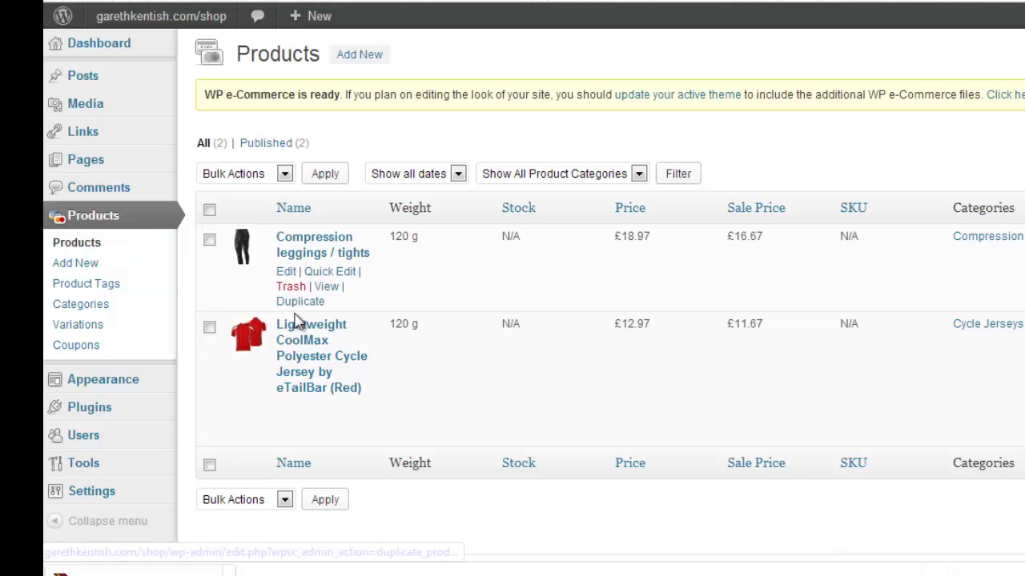
{"action": "left_click", "coordinate": [286, 274]}
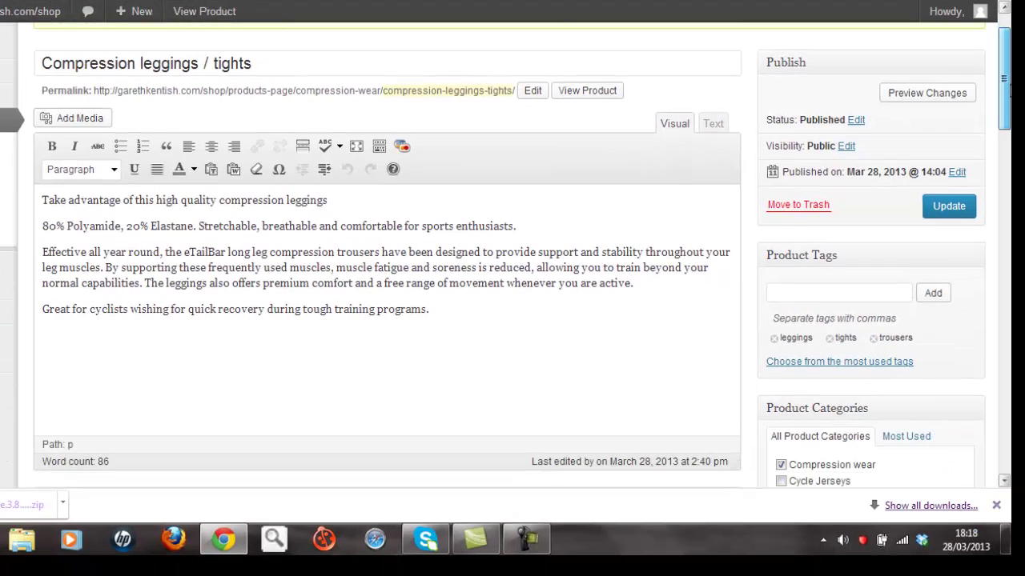
{"action": "left_click_drag", "start_coordinate": [1009, 90], "coordinate": [1009, 138]}
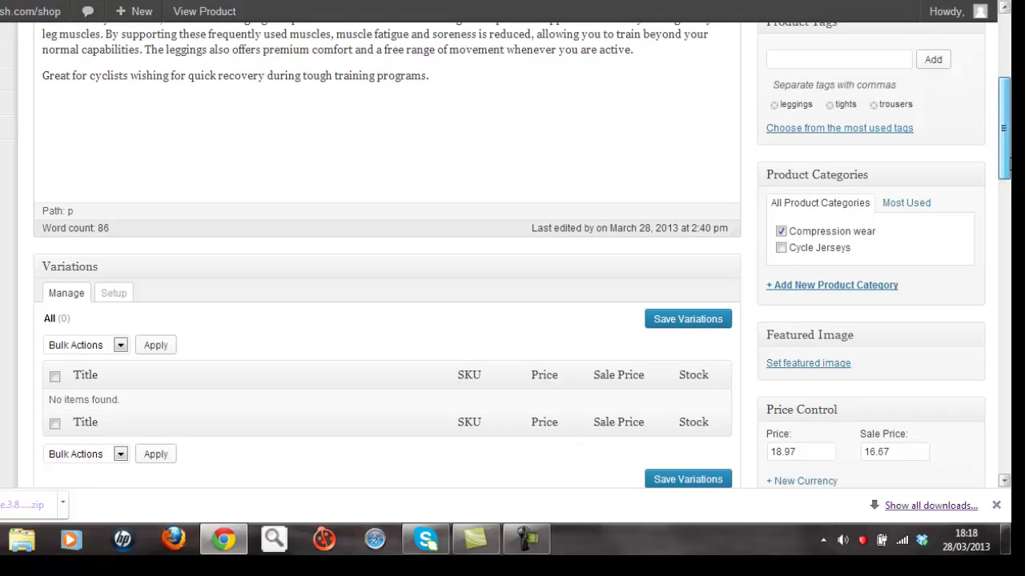
{"action": "left_click_drag", "start_coordinate": [1004, 128], "coordinate": [1008, 377]}
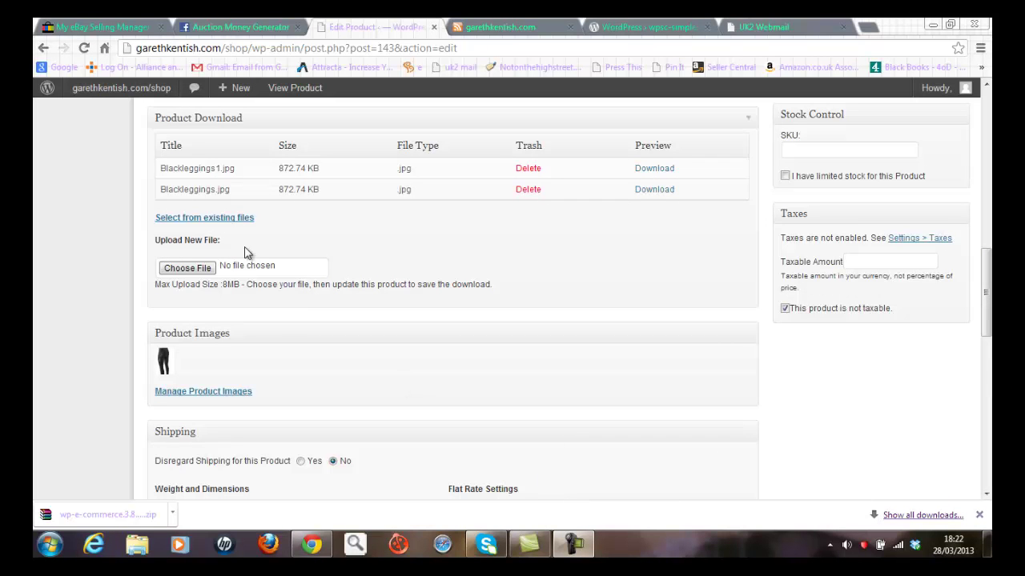
- Visit the live shop, add the red cycle jersey from the Cycle Jerseys category to the cart and go to checkout
{"action": "left_click", "coordinate": [98, 93]}
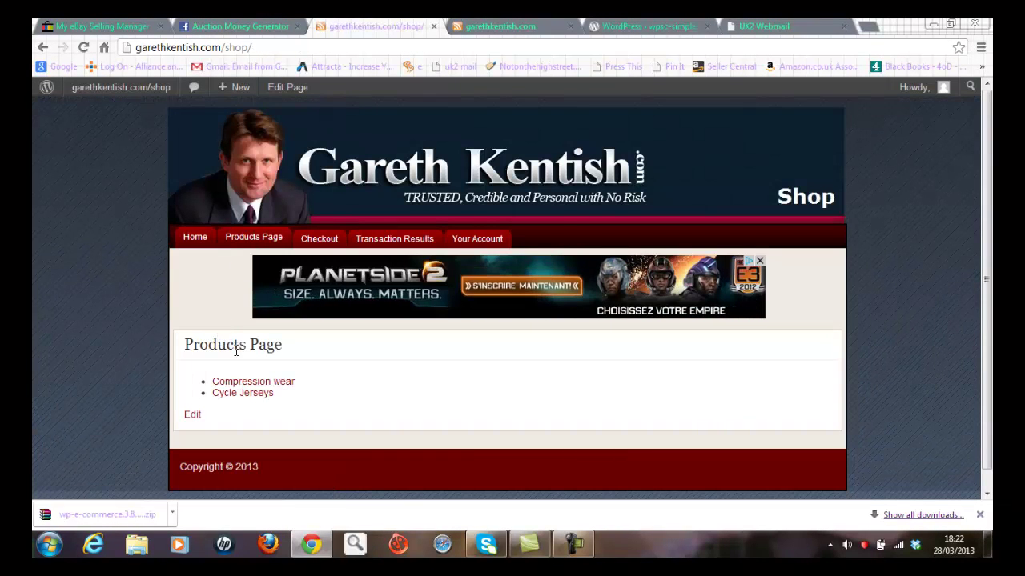
{"action": "left_click", "coordinate": [241, 393]}
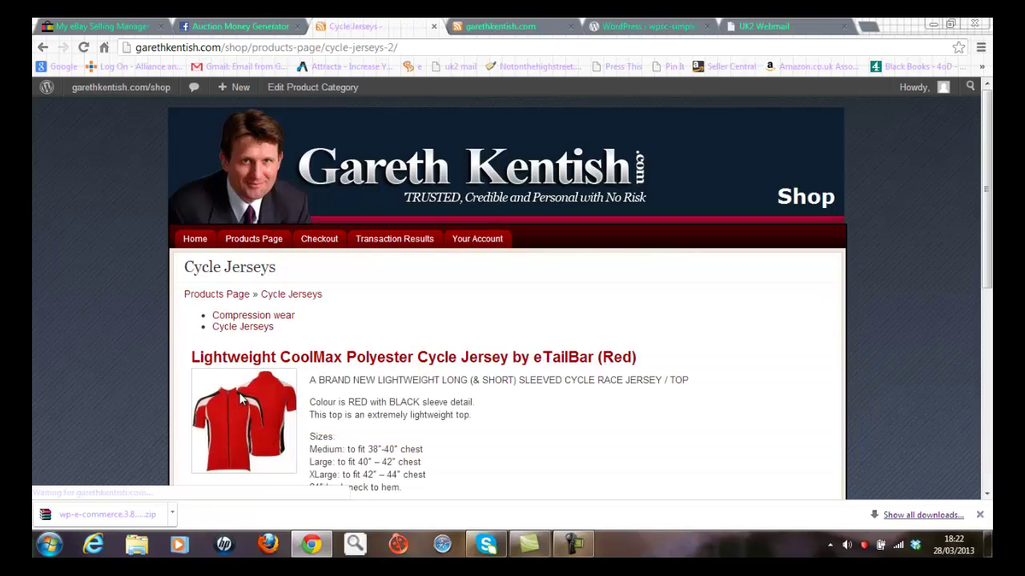
{"action": "left_click_drag", "start_coordinate": [989, 179], "coordinate": [989, 334]}
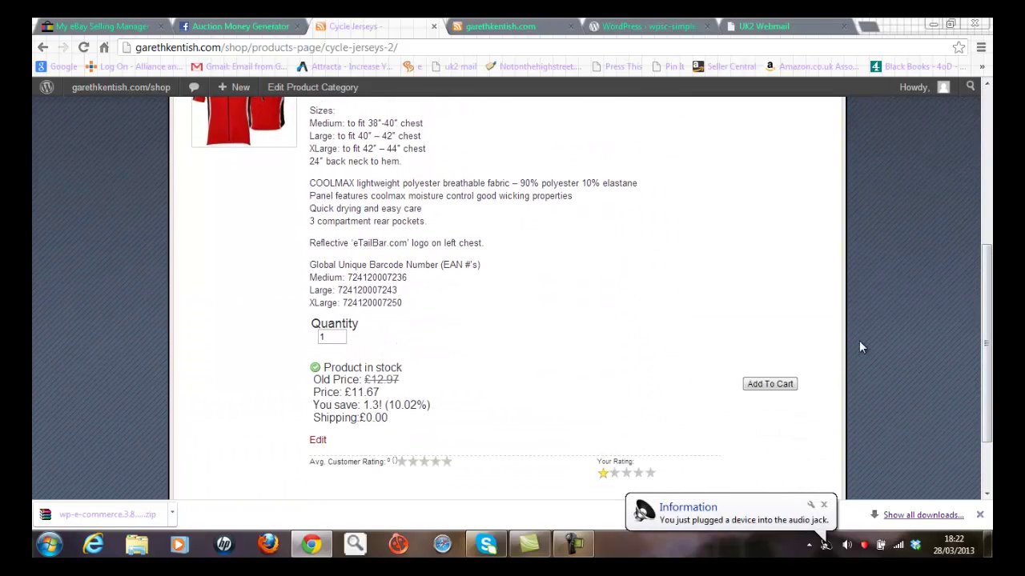
{"action": "left_click", "coordinate": [771, 385]}
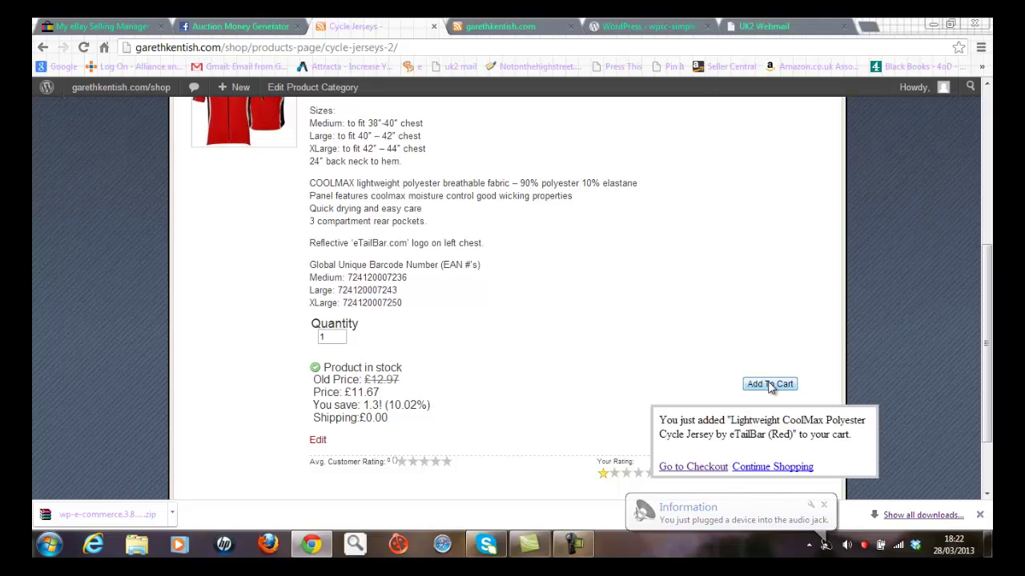
{"action": "left_click", "coordinate": [708, 470]}
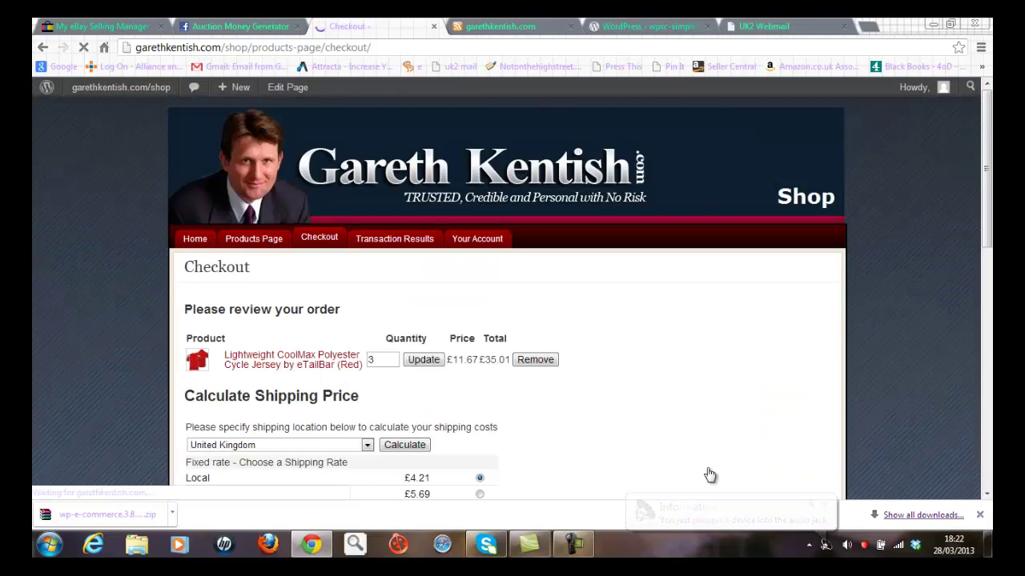
- Set the cycle jersey's quantity to 1 in the checkout order and update it
{"action": "double_click", "coordinate": [374, 360]}
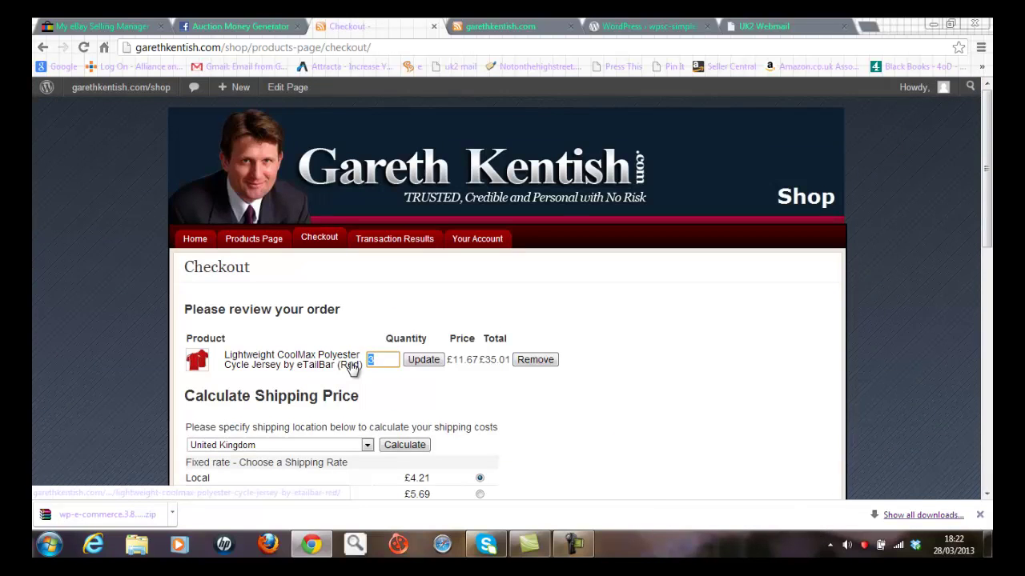
{"action": "type", "text": "1"}
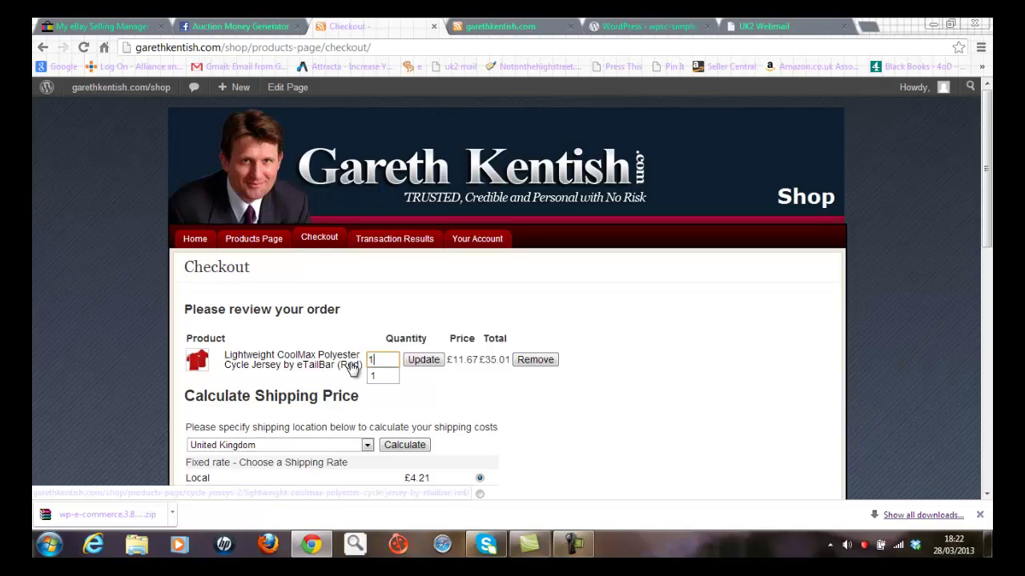
{"action": "left_click", "coordinate": [427, 359]}
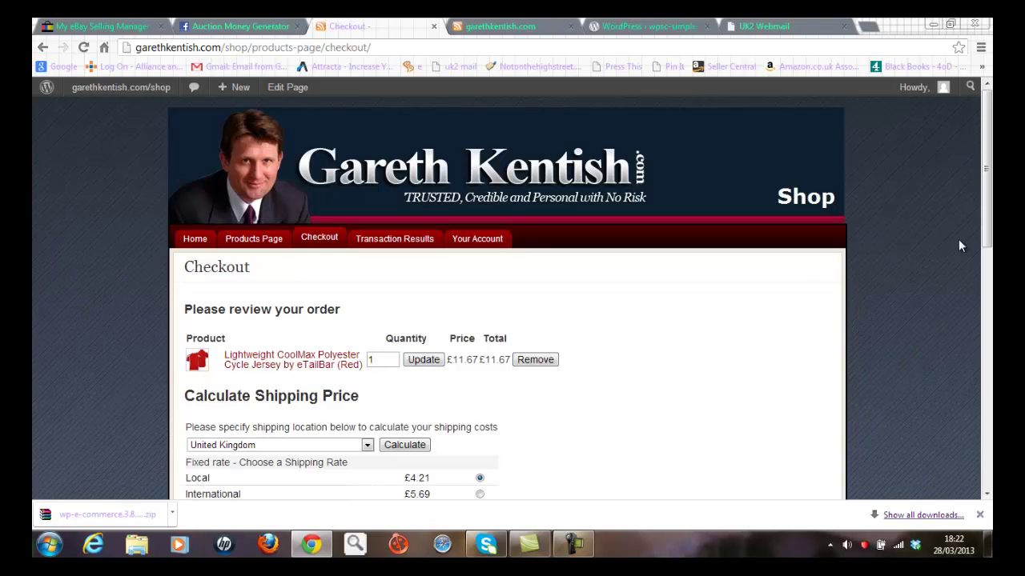
- Review the checkout's fixed shipping rates and total price, and look through the available shipping countries without changing the selection
{"action": "left_click_drag", "start_coordinate": [988, 240], "coordinate": [987, 332]}
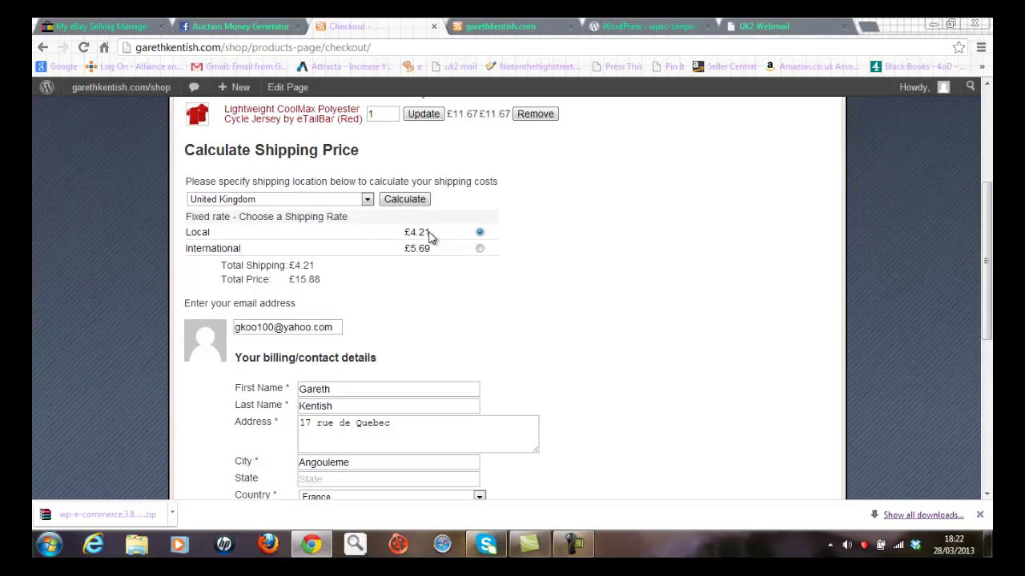
{"action": "left_click", "coordinate": [368, 201]}
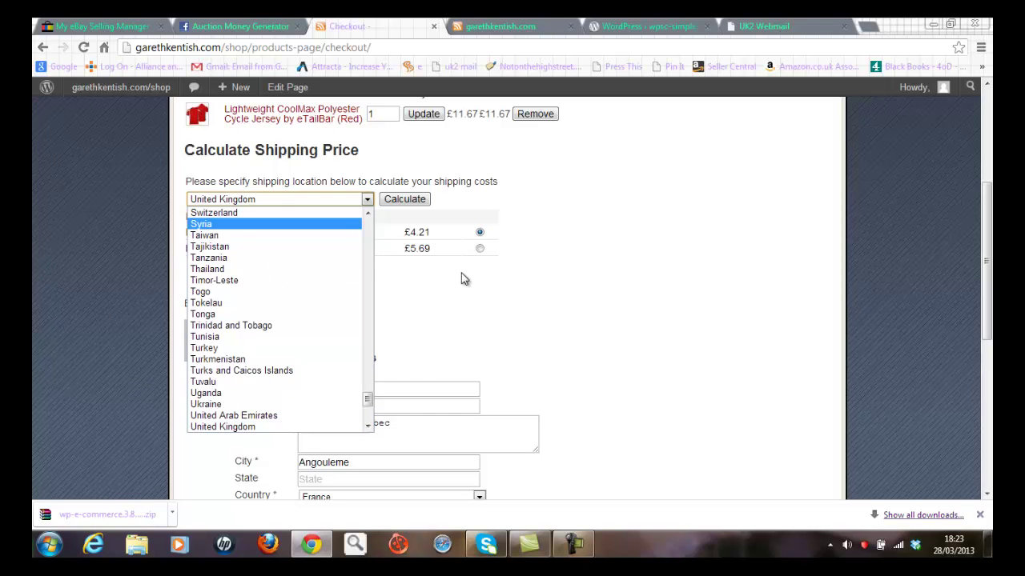
{"action": "left_click", "coordinate": [512, 298]}
- Agree to the Terms and Conditions, submit the cycle jersey purchase to PayPal, and activate the PayPal password field
{"action": "left_click_drag", "start_coordinate": [988, 282], "coordinate": [988, 414]}
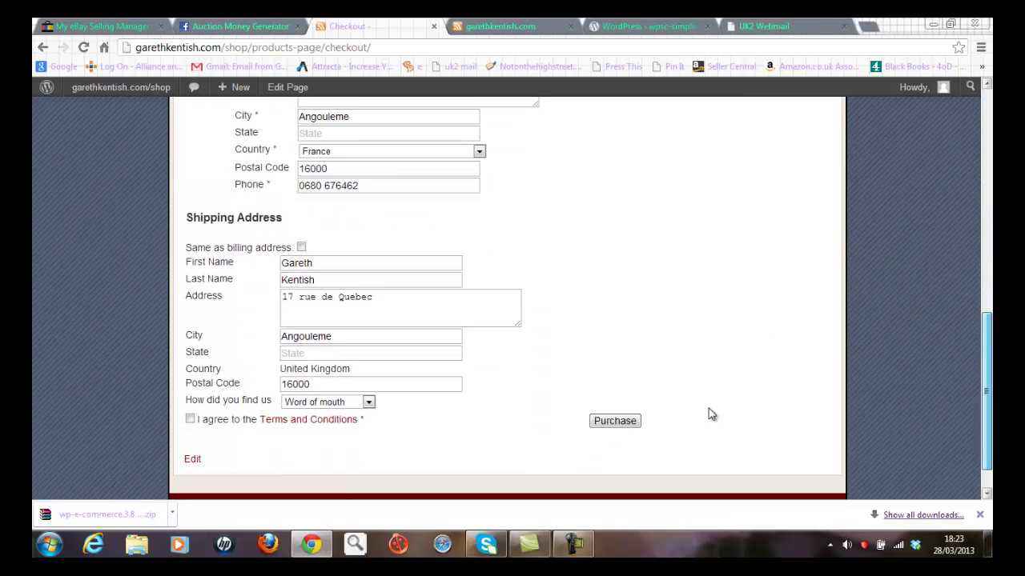
{"action": "left_click", "coordinate": [631, 422]}
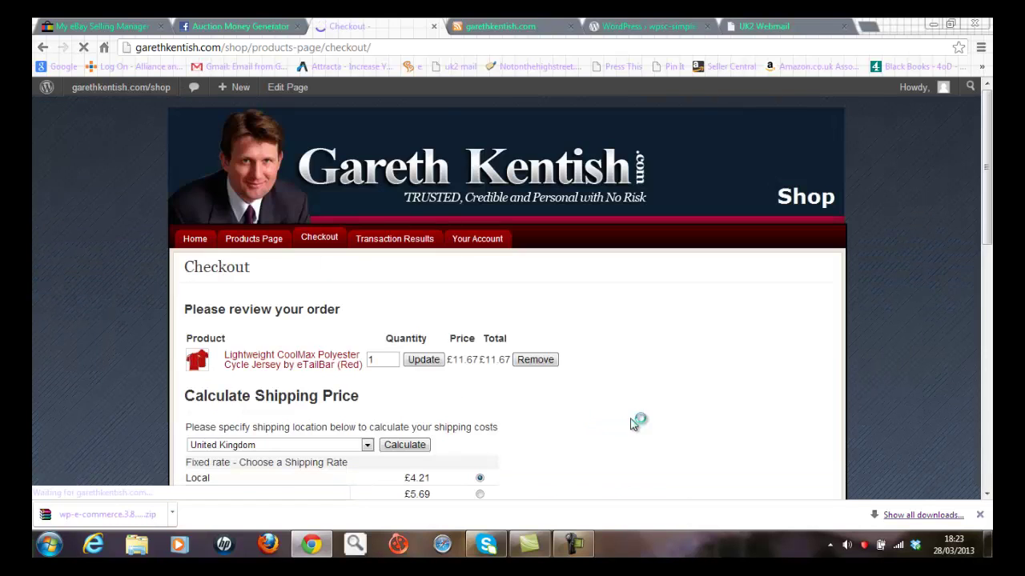
{"action": "left_click_drag", "start_coordinate": [990, 222], "coordinate": [984, 461]}
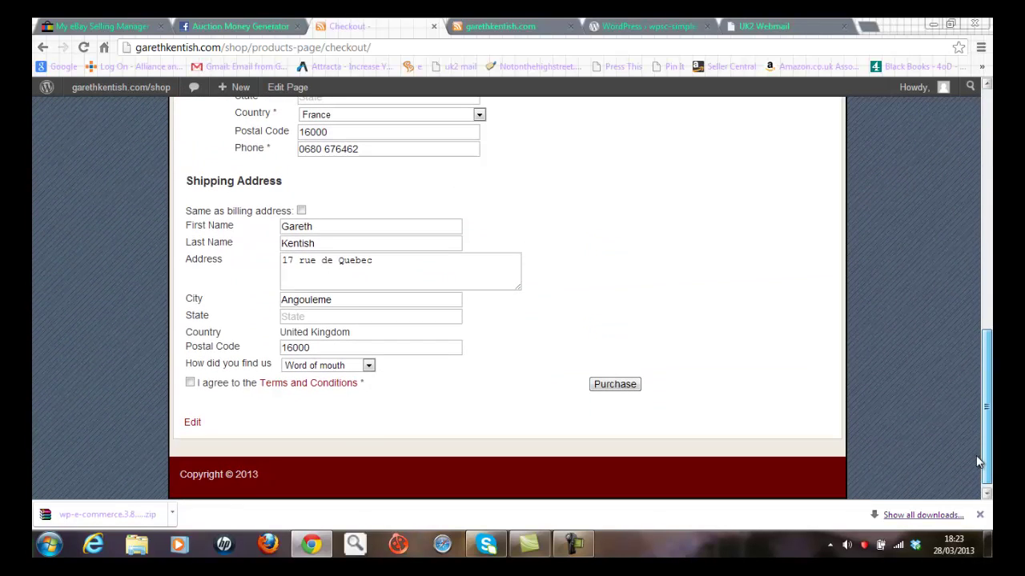
{"action": "left_click", "coordinate": [190, 383]}
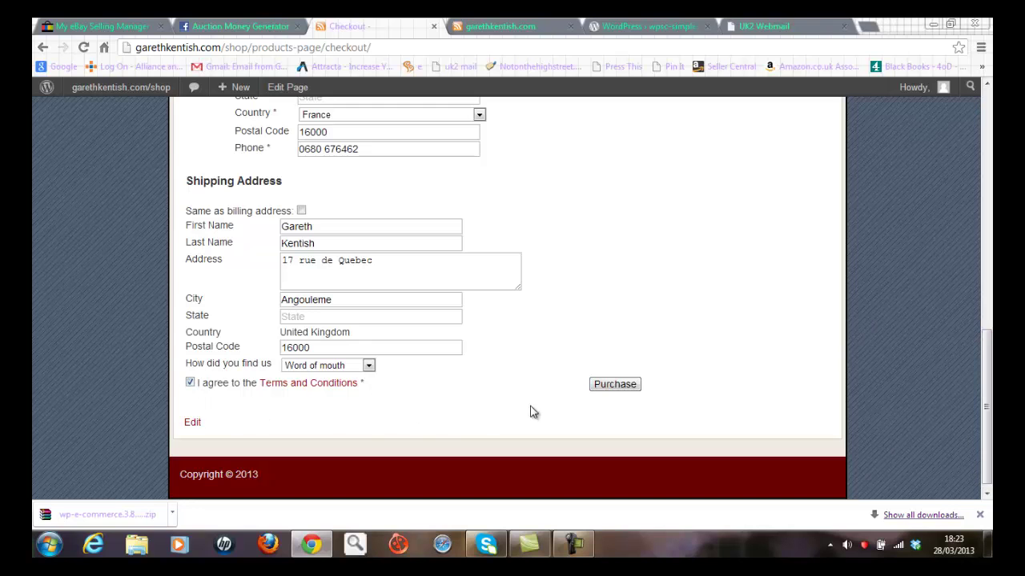
{"action": "left_click", "coordinate": [606, 386]}
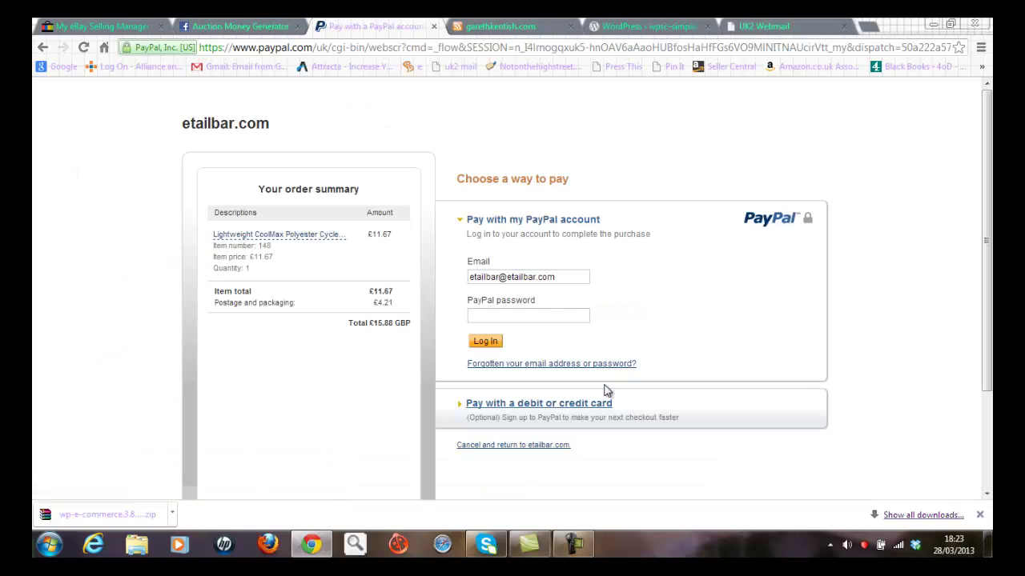
{"action": "left_click", "coordinate": [539, 317]}
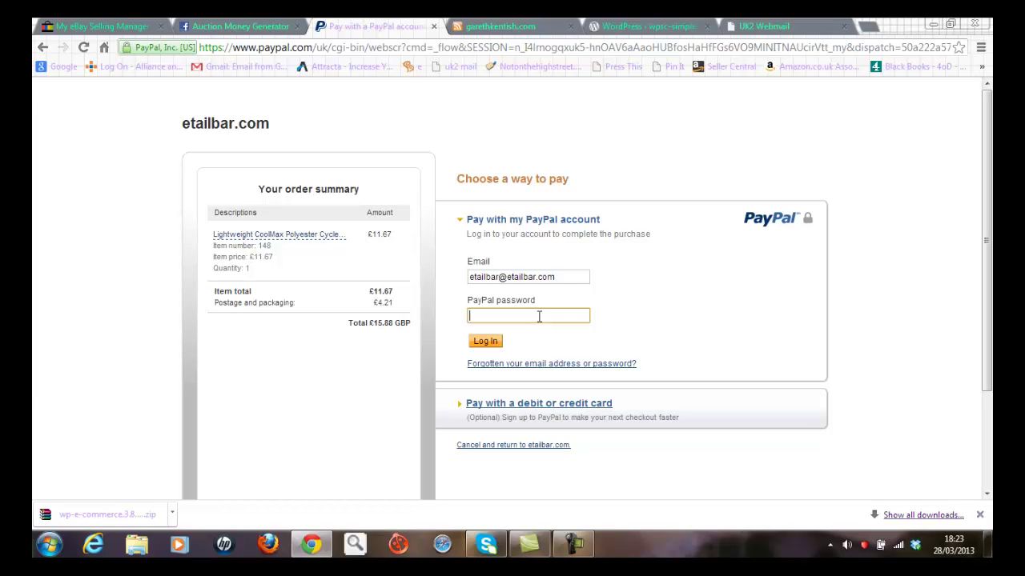